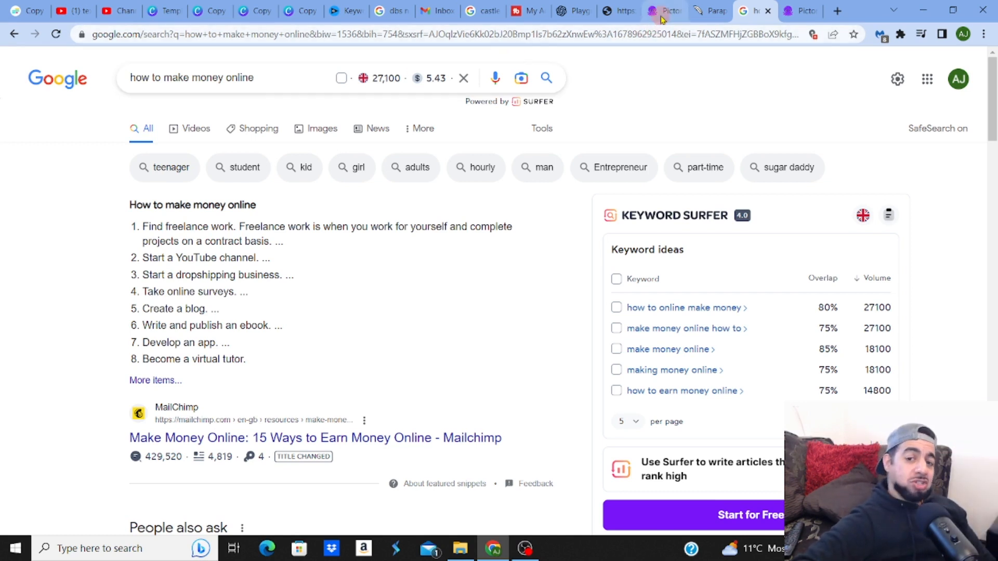
- Look over the Pictory home page
mouse_move(661, 20)
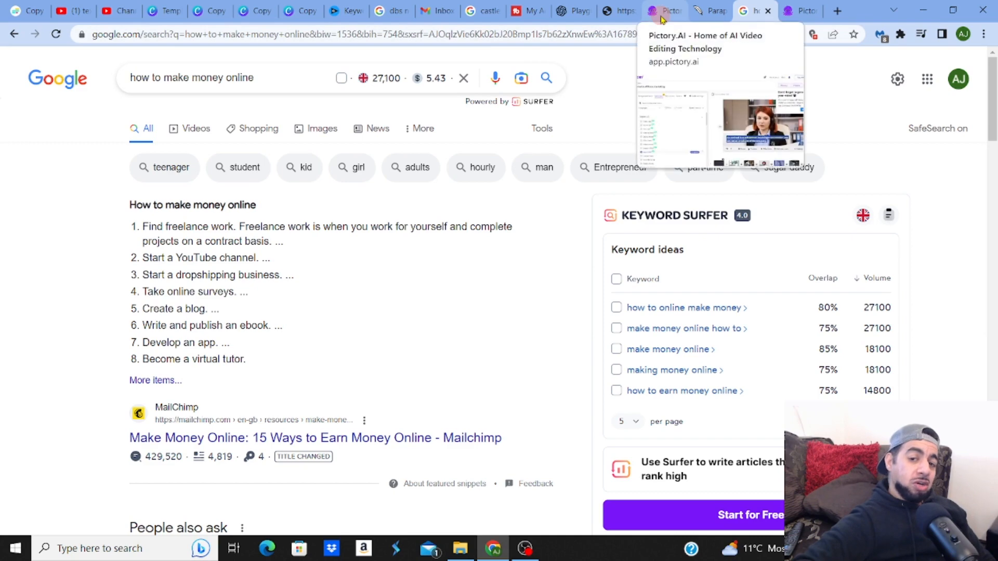
click(800, 20)
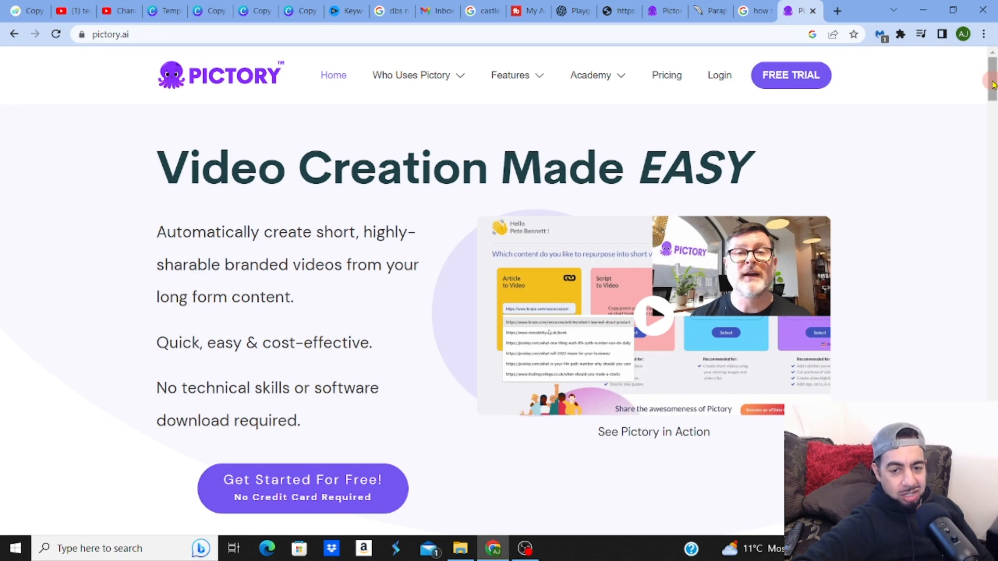
drag(992, 83, 976, 46)
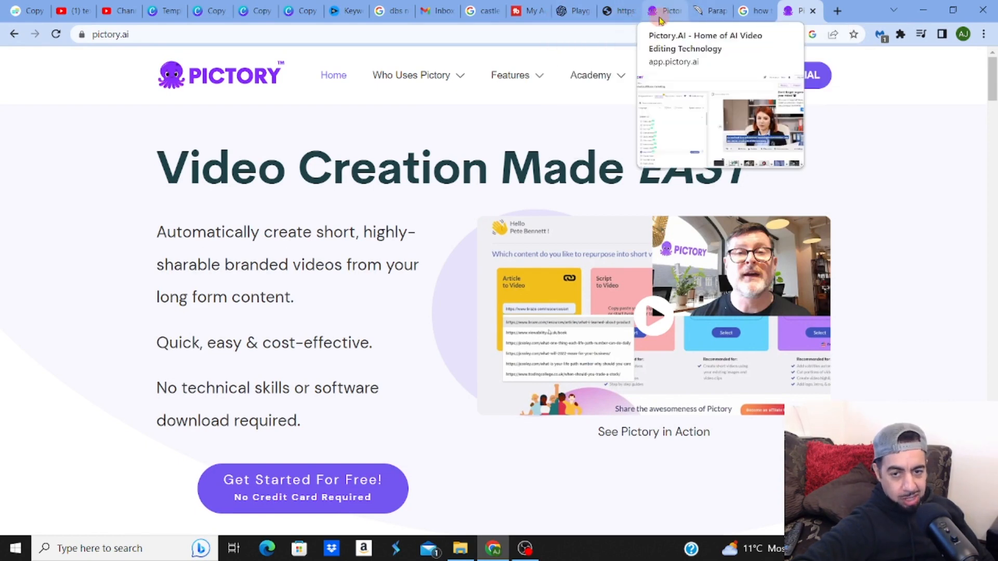
- Open Oberlo's "28 Realistic Ways to Make Money Online in 2023" article from the Google results for "how to make money online"
click(753, 12)
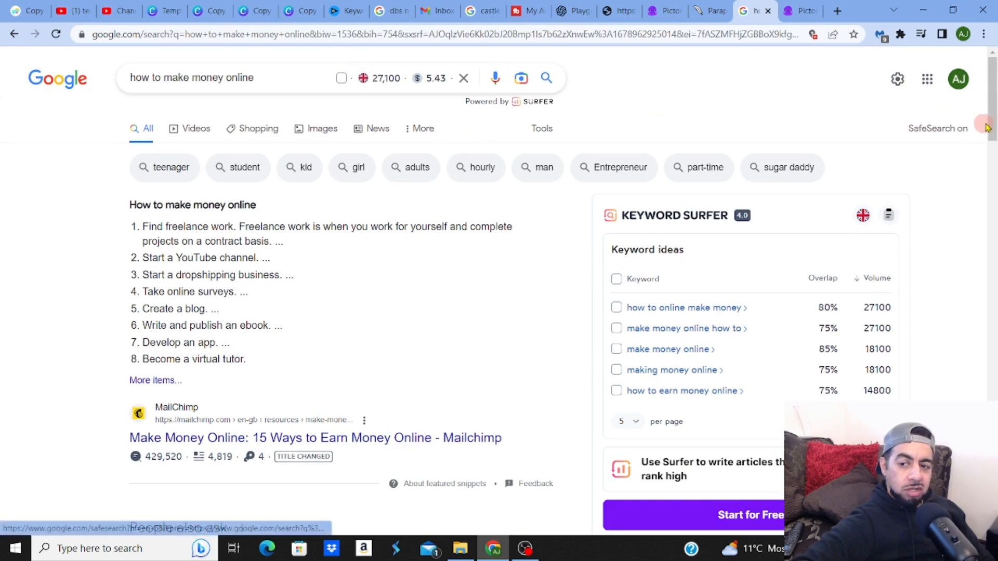
drag(991, 121, 991, 211)
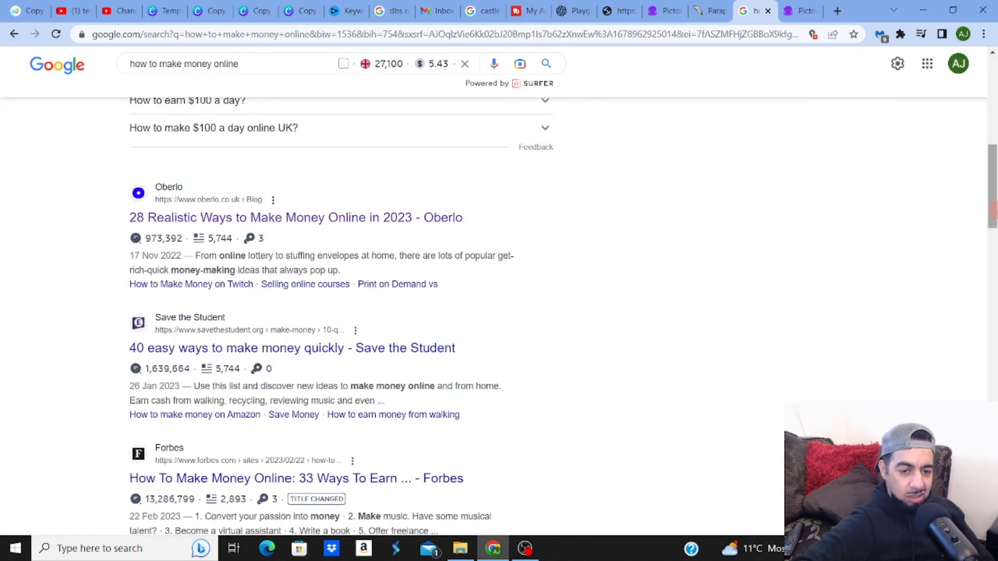
click(352, 220)
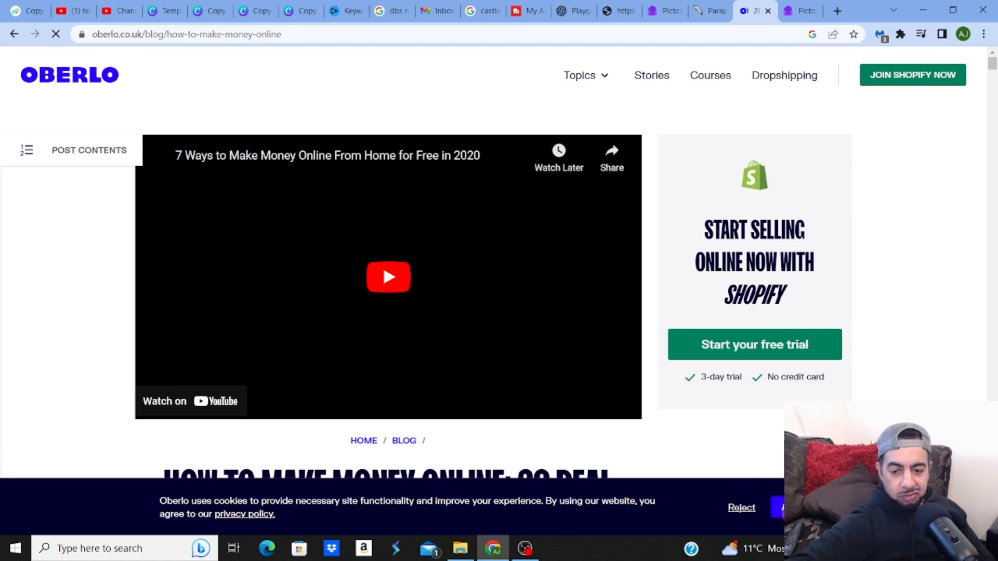
- Copy the article's "7. Publish an ebook" section, including its heading and all its paragraphs
drag(993, 66, 993, 166)
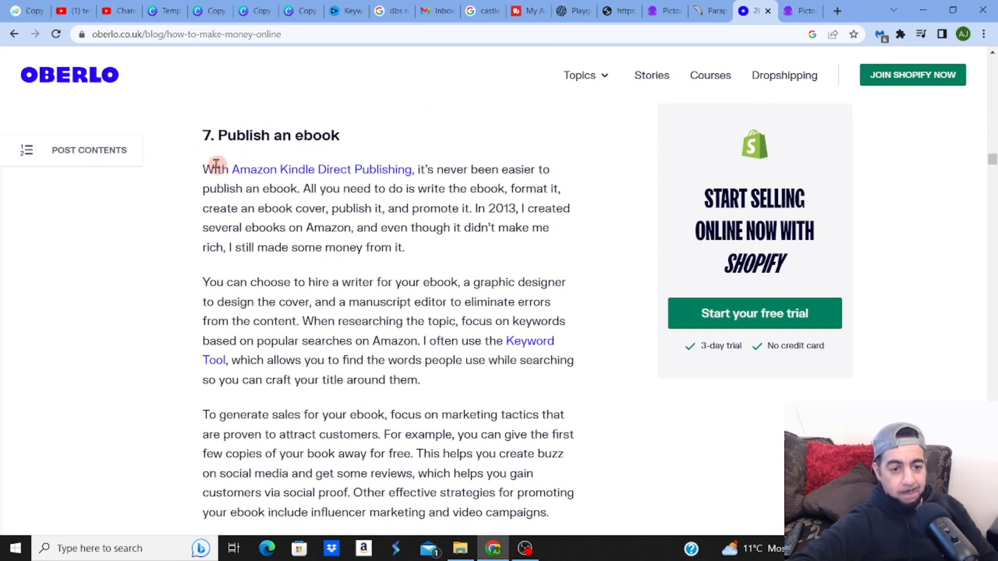
drag(204, 135, 554, 340)
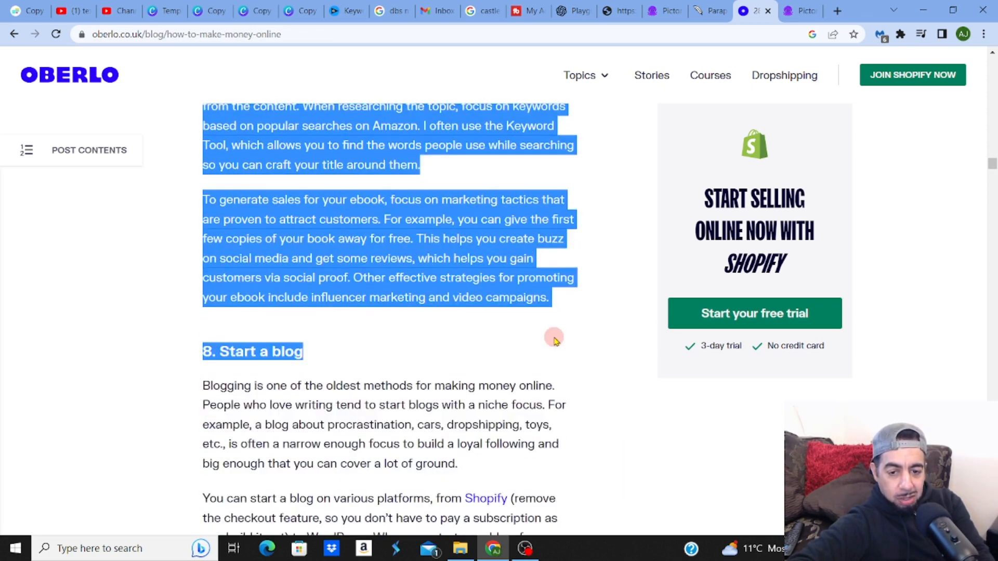
right_click(486, 272)
click(497, 282)
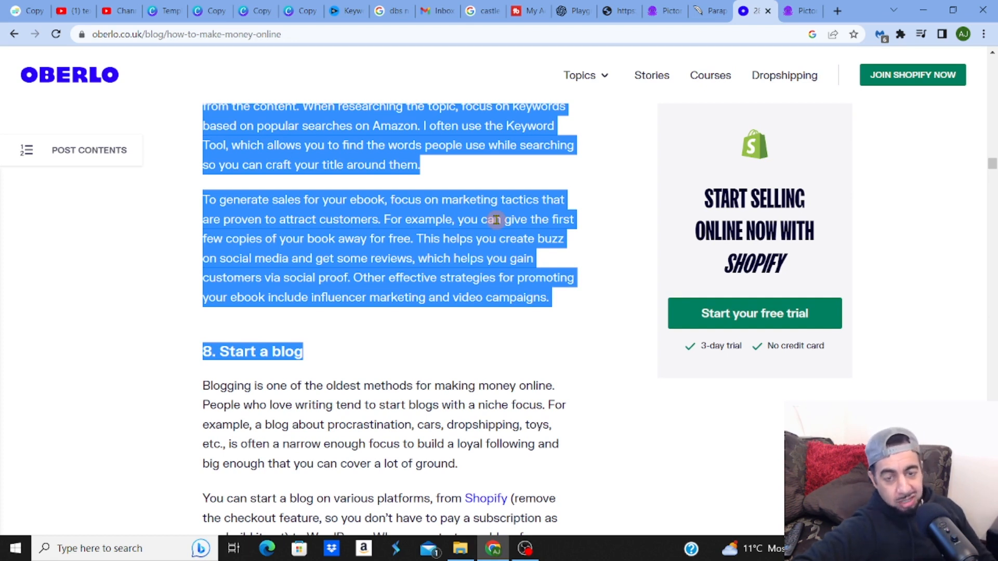
- Switch to QuillBot and clear all the old affiliate marketing text from the paraphraser's input
click(710, 11)
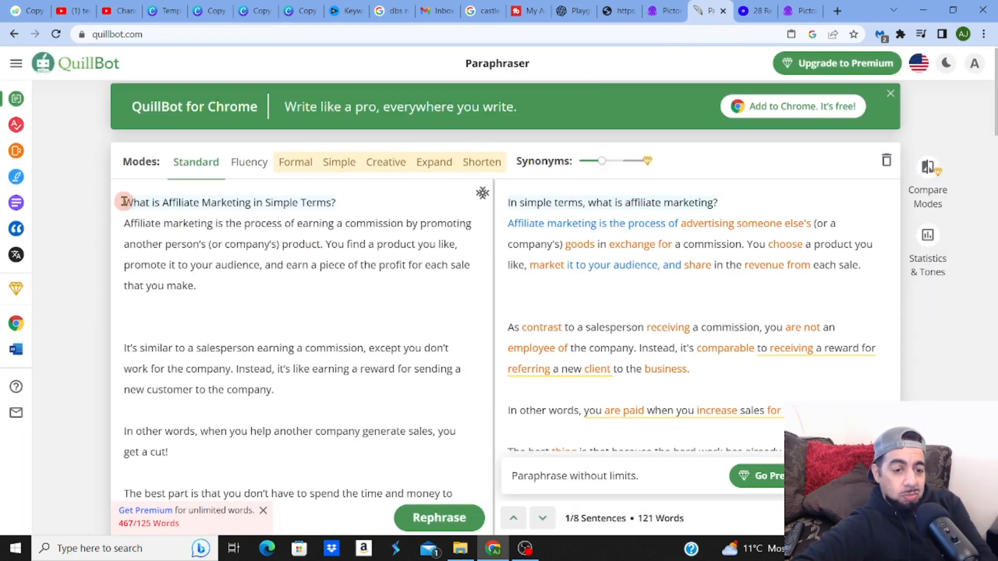
drag(124, 202, 468, 507)
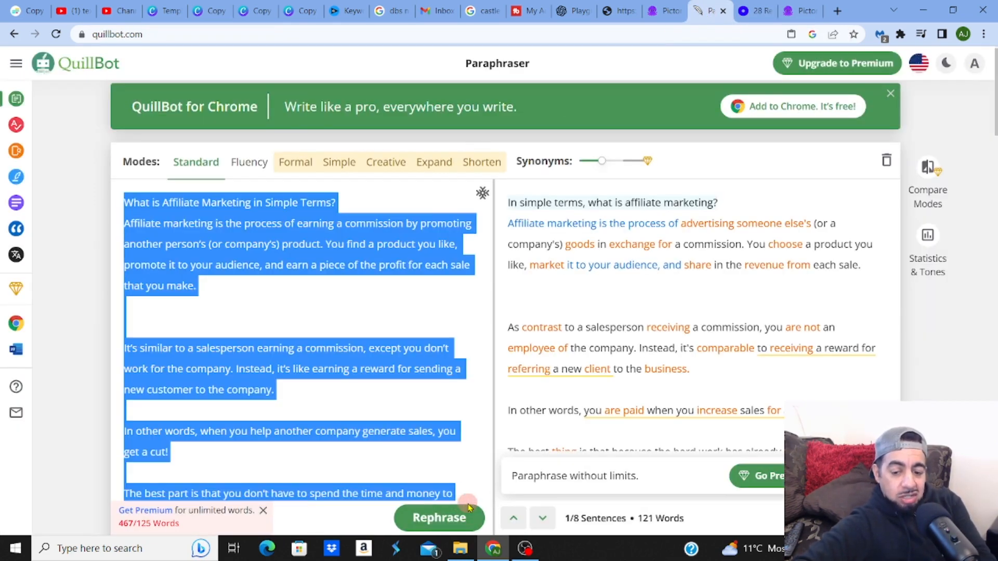
key(BackSpace)
scroll(442, 473, down, 1)
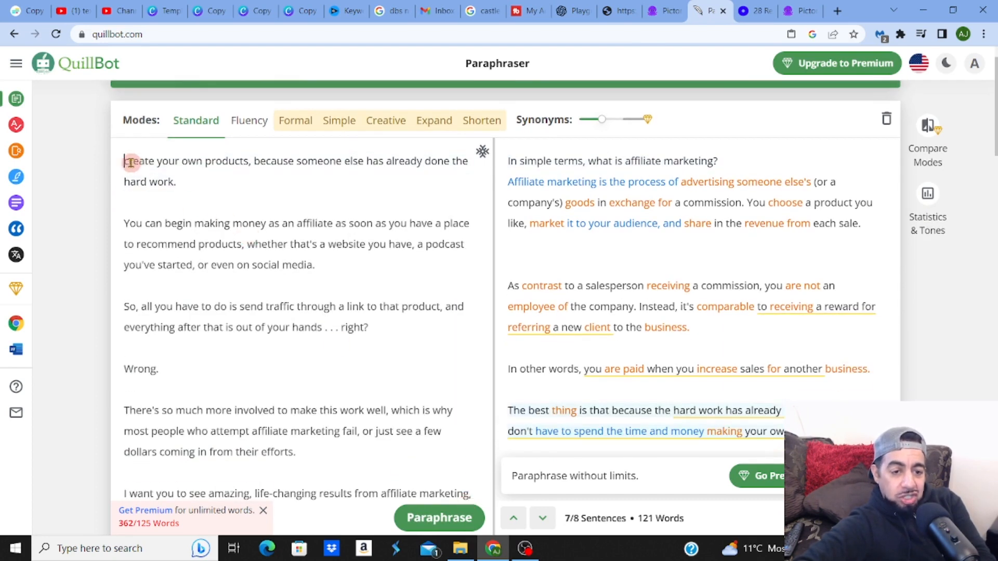
drag(131, 162, 459, 437)
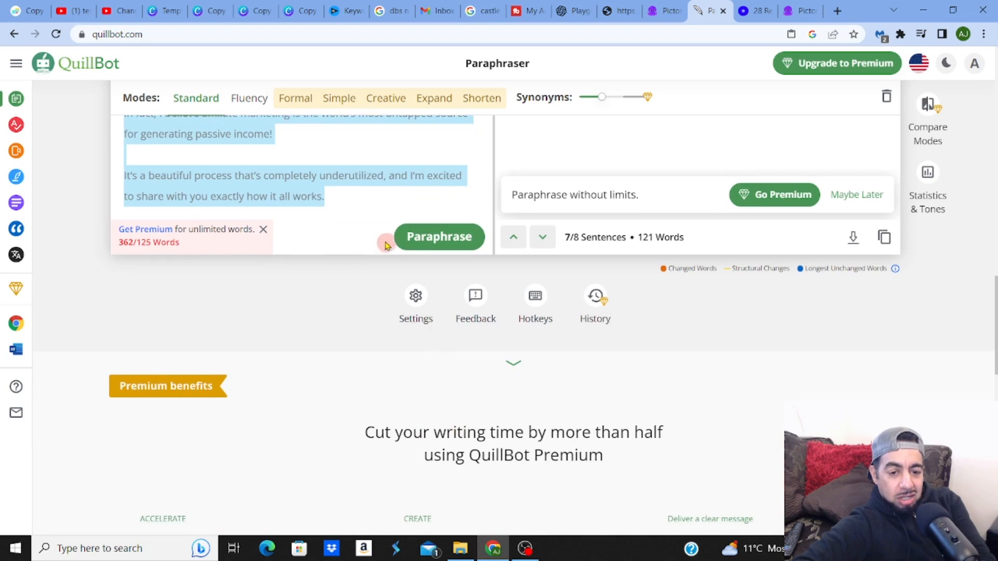
drag(385, 245, 373, 207)
key(BackSpace)
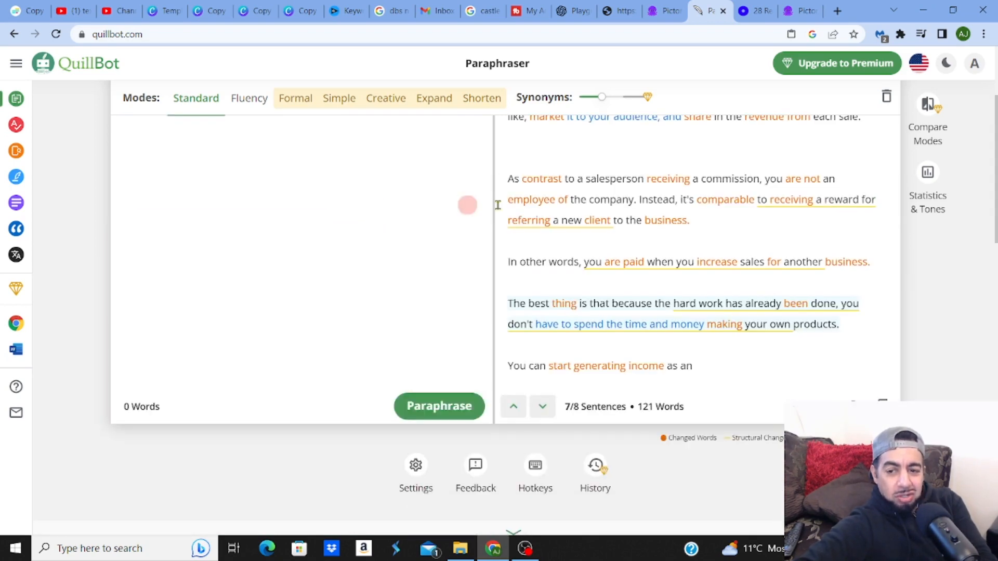
drag(995, 237, 978, 145)
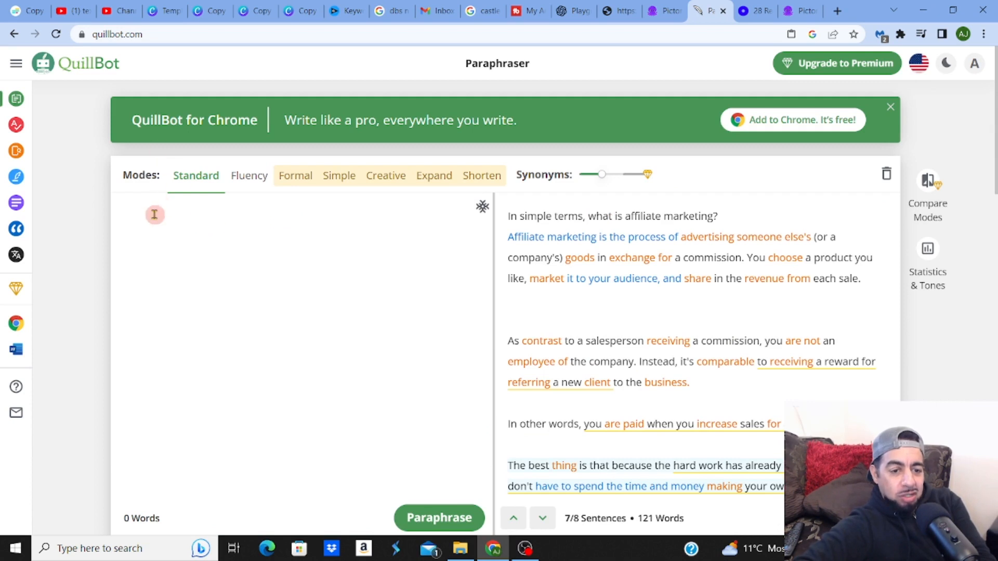
- Paste the copied ebook section into the paraphraser and paraphrase it in Standard mode
right_click(139, 223)
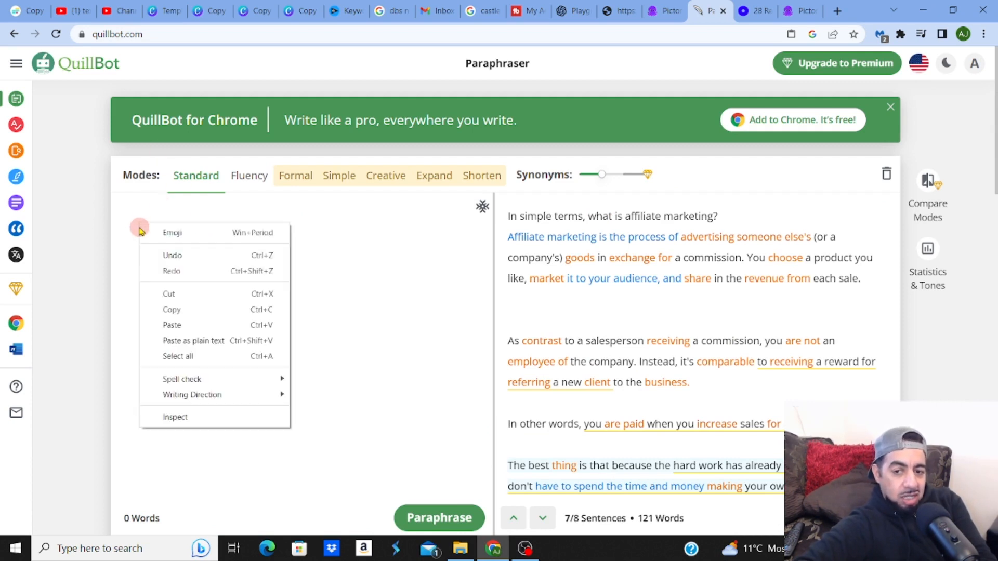
click(173, 325)
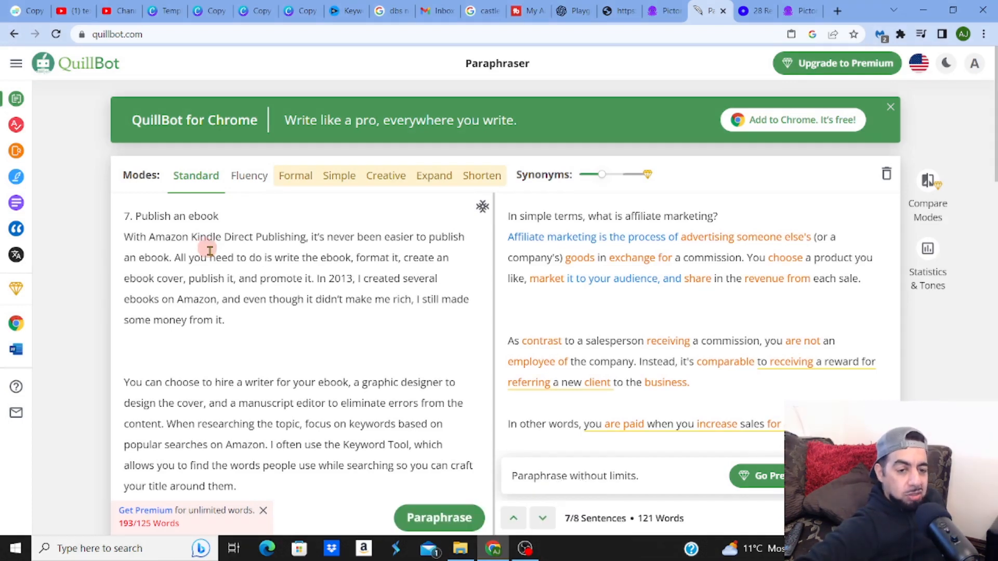
click(451, 518)
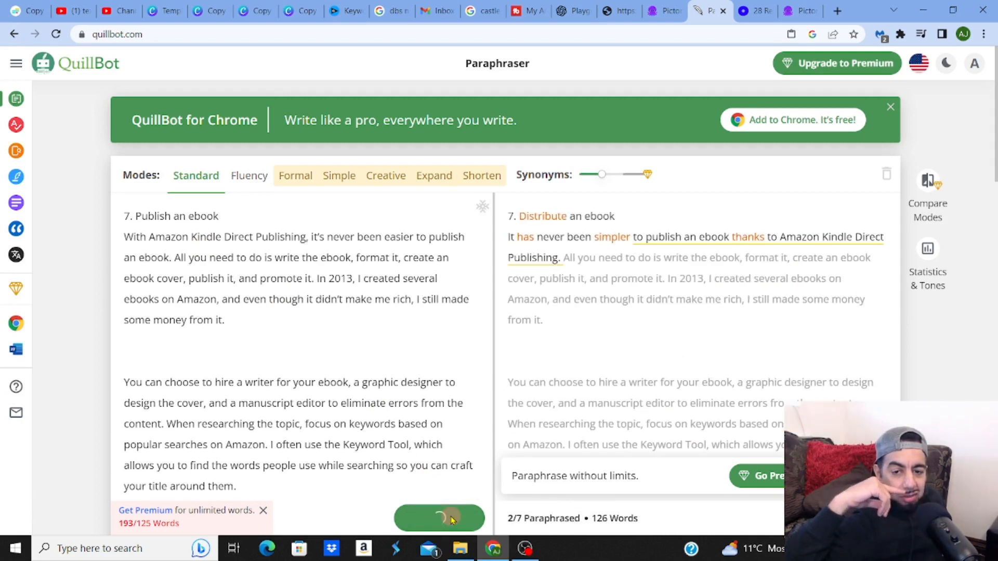
- Remove the number "7." from the "Publish an ebook" heading in the source text and rephrase the text
click(135, 215)
key(BackSpace)
key(BackSpace)
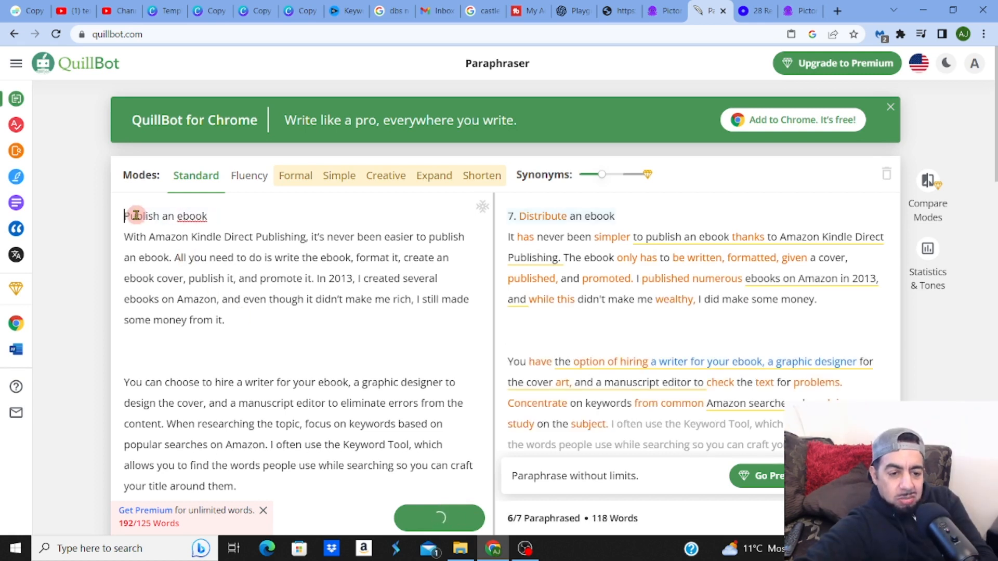
click(452, 517)
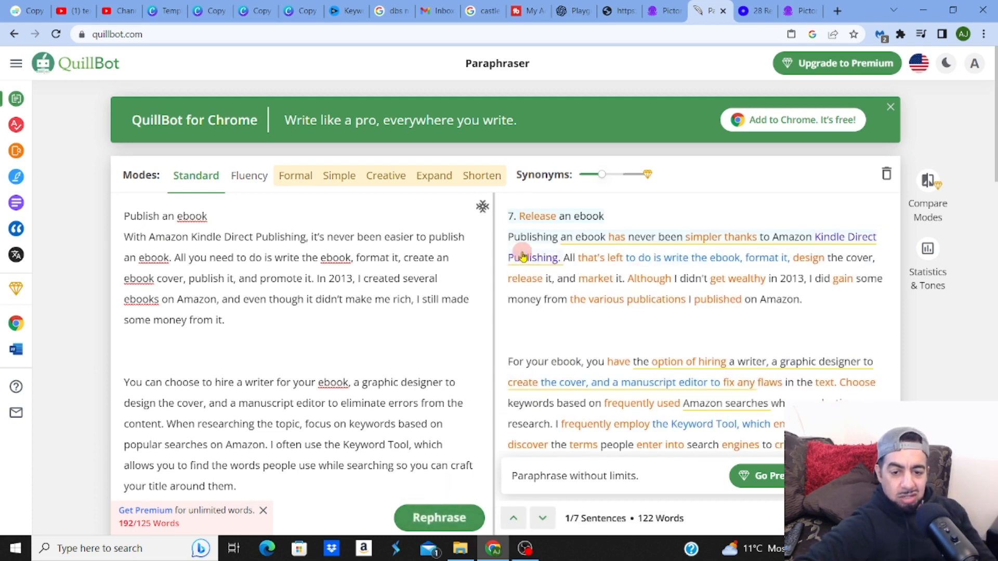
- Delete the number "7." from the paraphrased "Release an ebook" heading and copy the paraphrased text
click(518, 215)
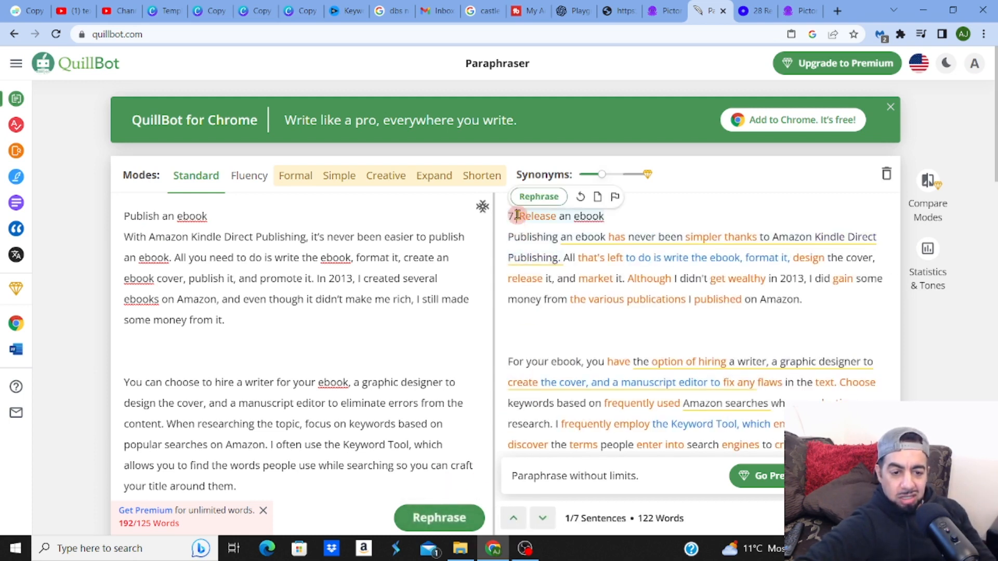
key(BackSpace)
key(BackSpace)
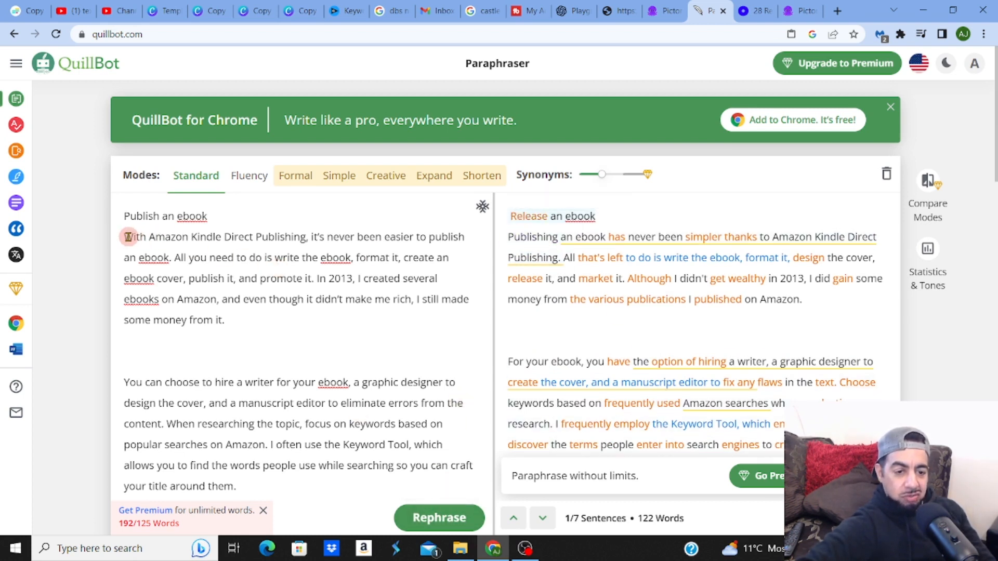
drag(126, 237, 365, 242)
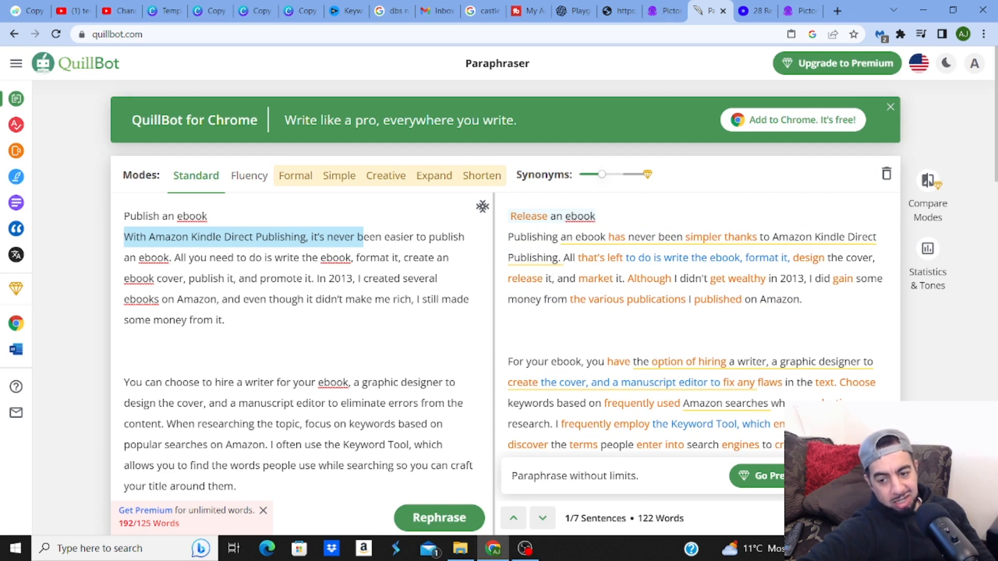
key(ctrl+c)
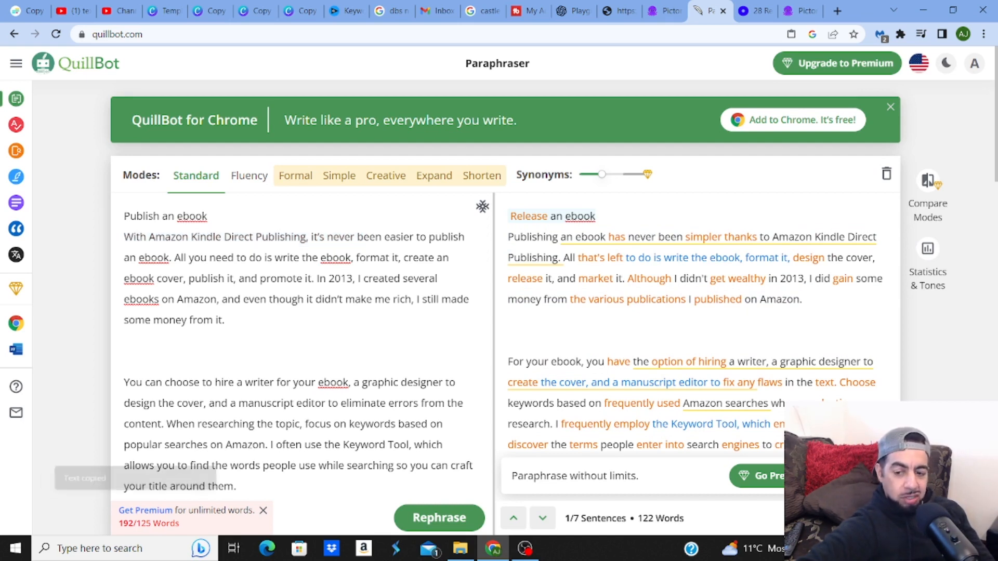
- Switch to Pictory, leave the affiliate marketing project and start a new Script to Video project
click(659, 19)
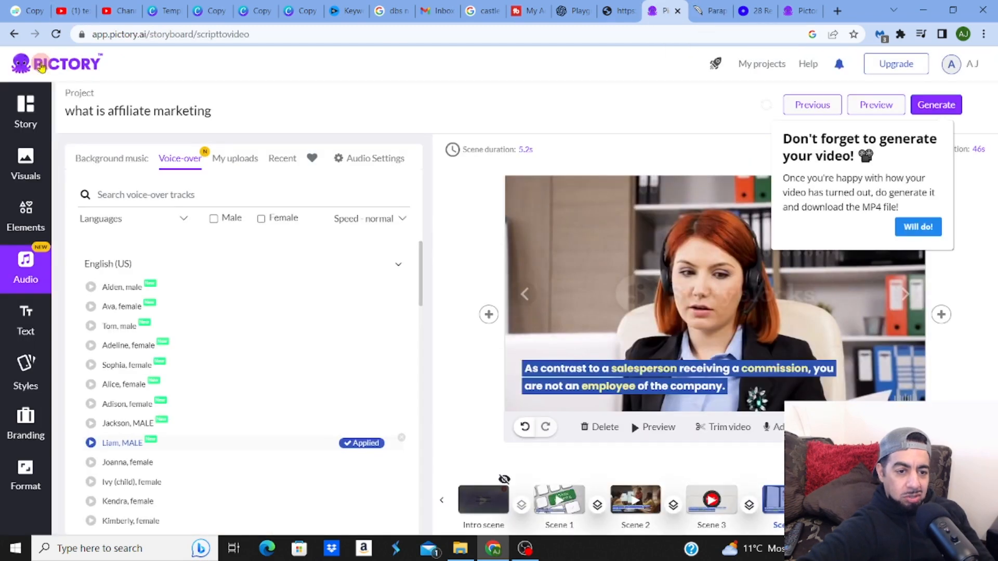
click(41, 65)
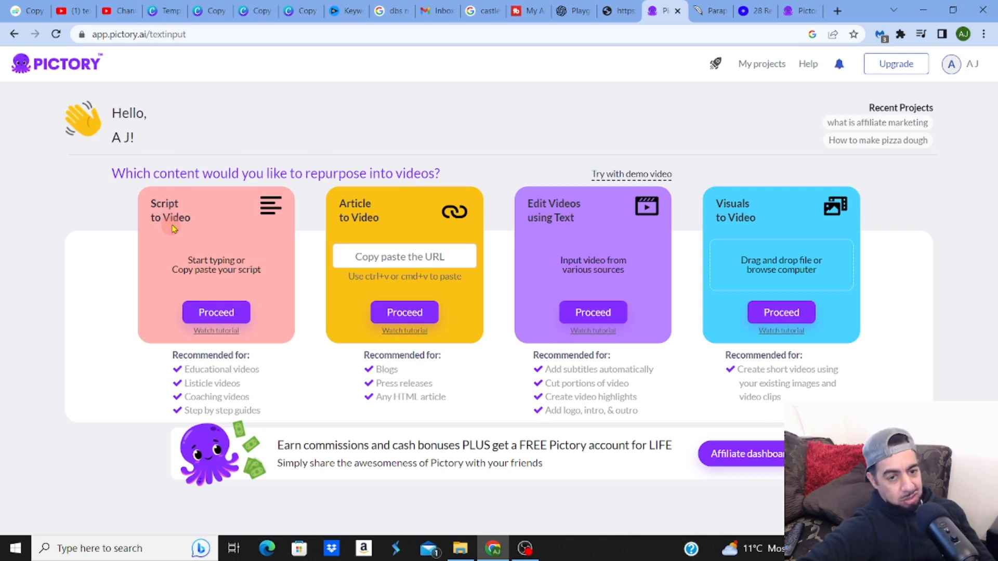
click(218, 312)
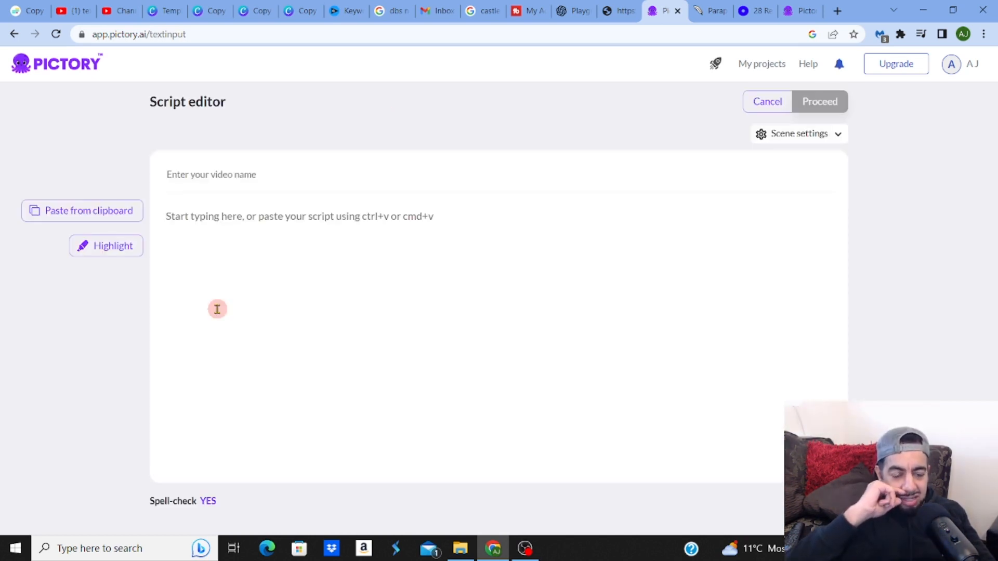
- Paste the paraphrased text as the script and name the video "How to create an ebook to make money"
click(188, 218)
key(ctrl+v)
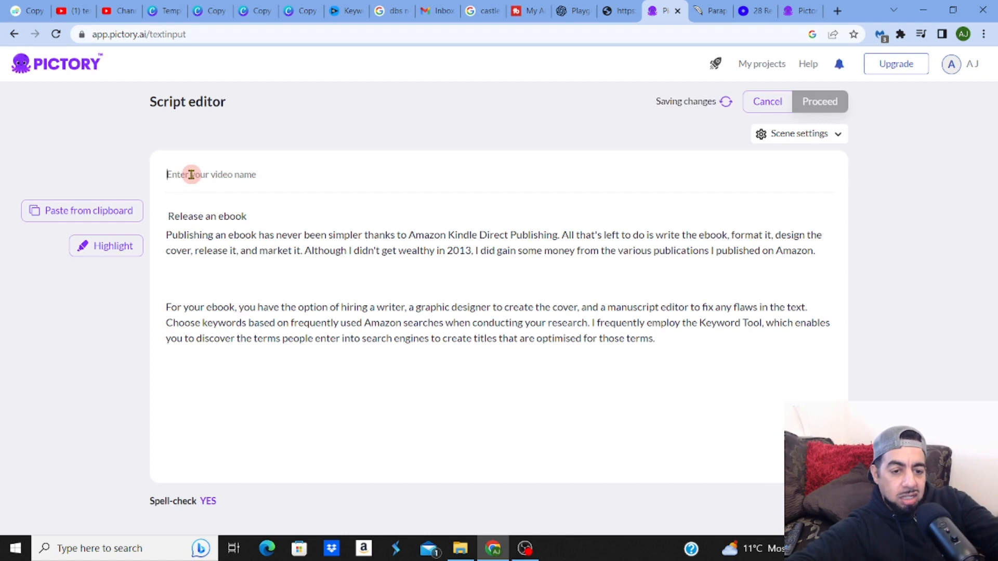
text(H)
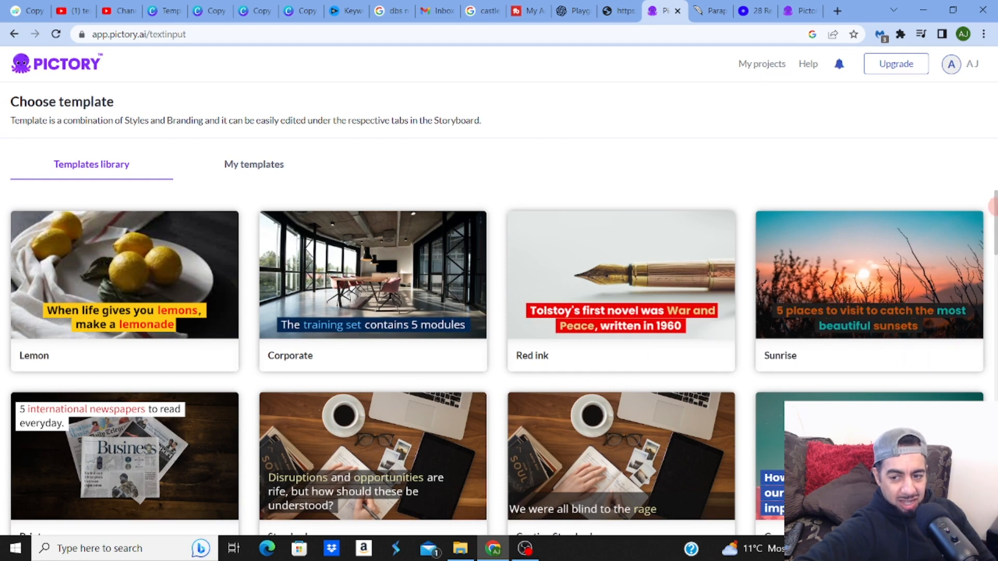
- Apply the Caption Standard template to the video with a 16:9 aspect ratio
drag(996, 207, 996, 215)
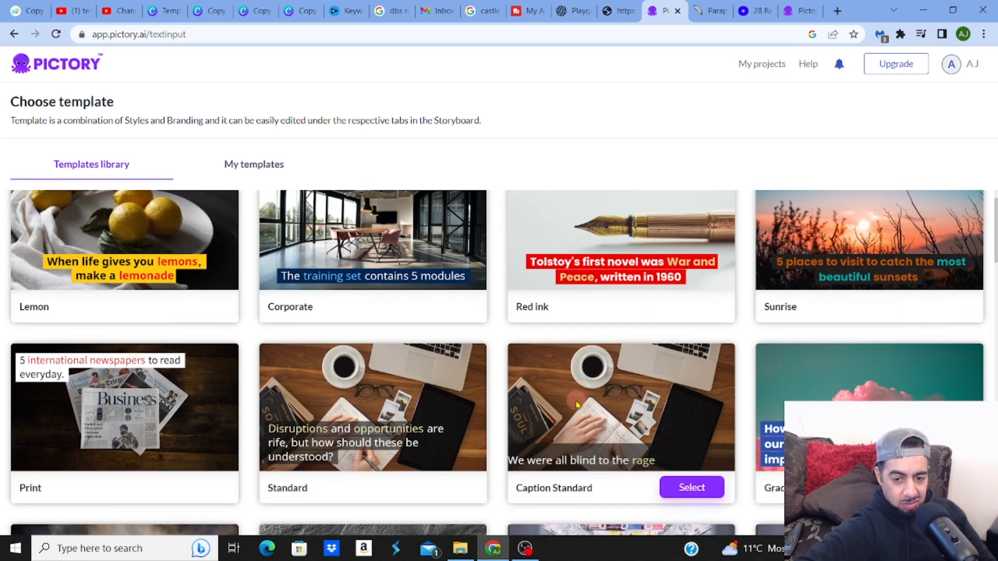
click(691, 489)
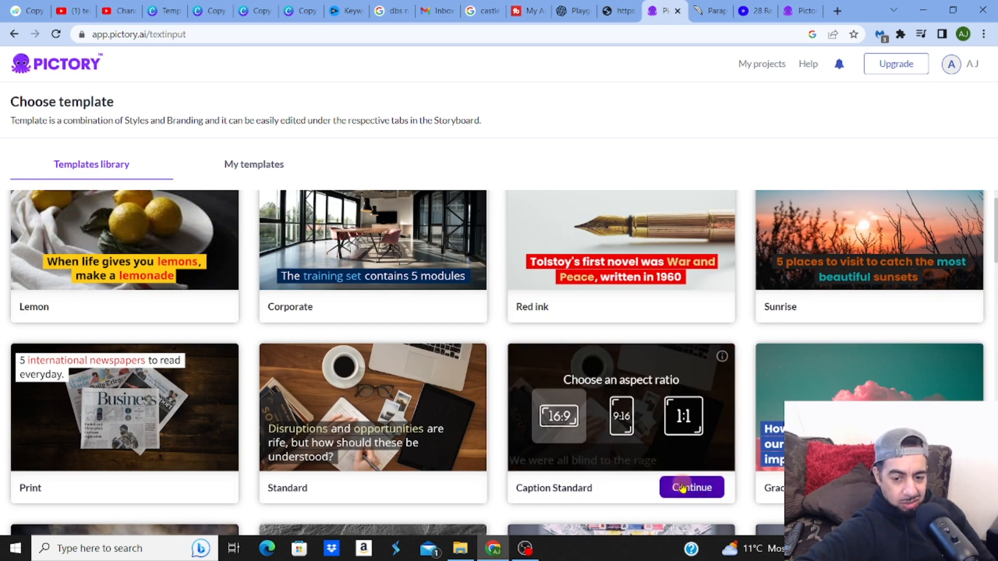
click(685, 489)
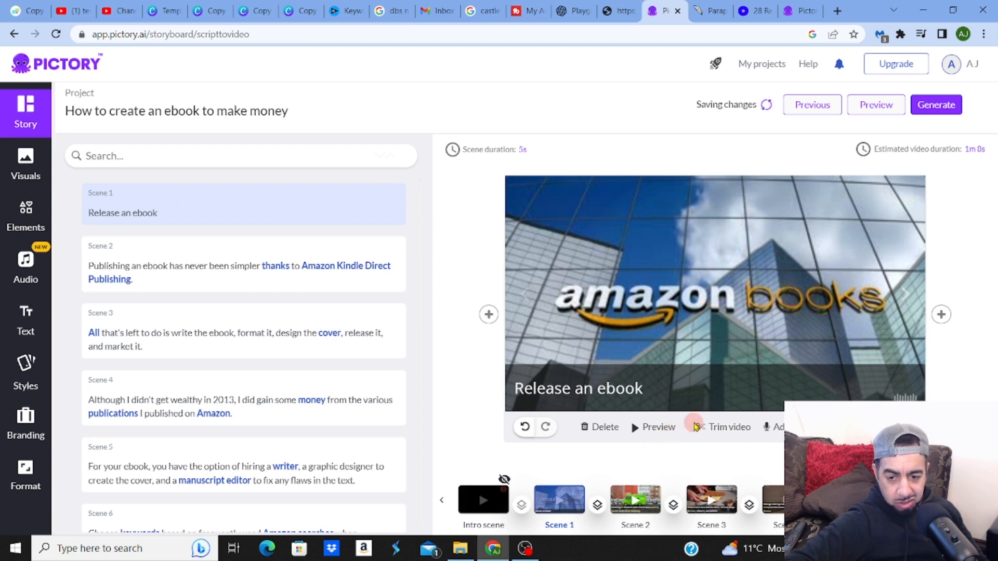
- Preview Scene 1 and Scene 2 of the ebook video in the storyboard
click(642, 430)
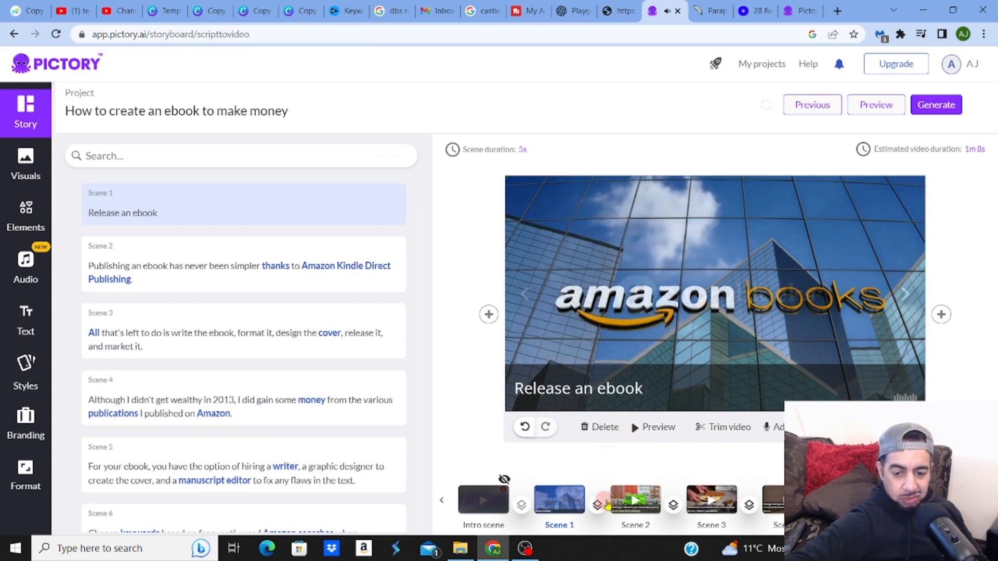
click(641, 501)
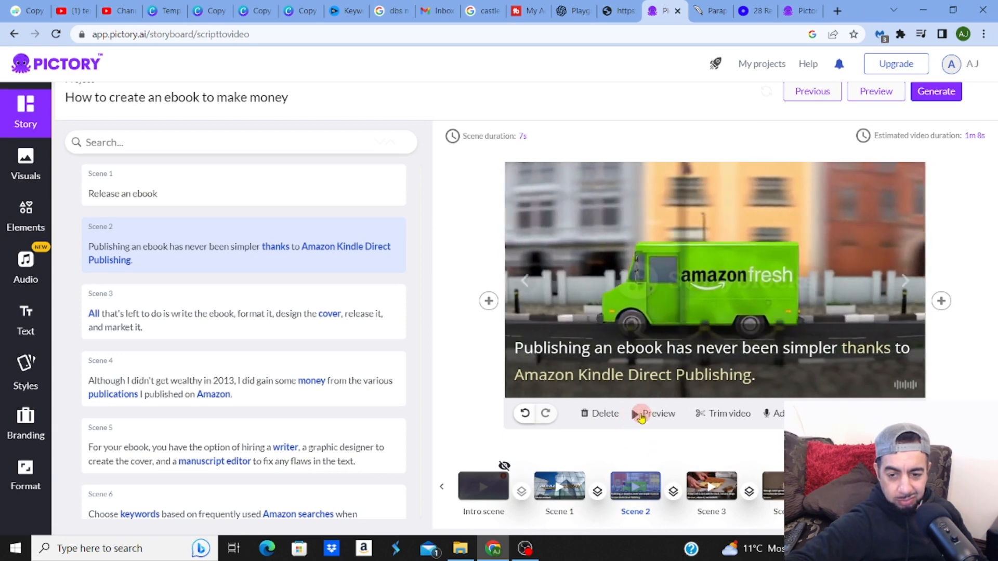
click(641, 416)
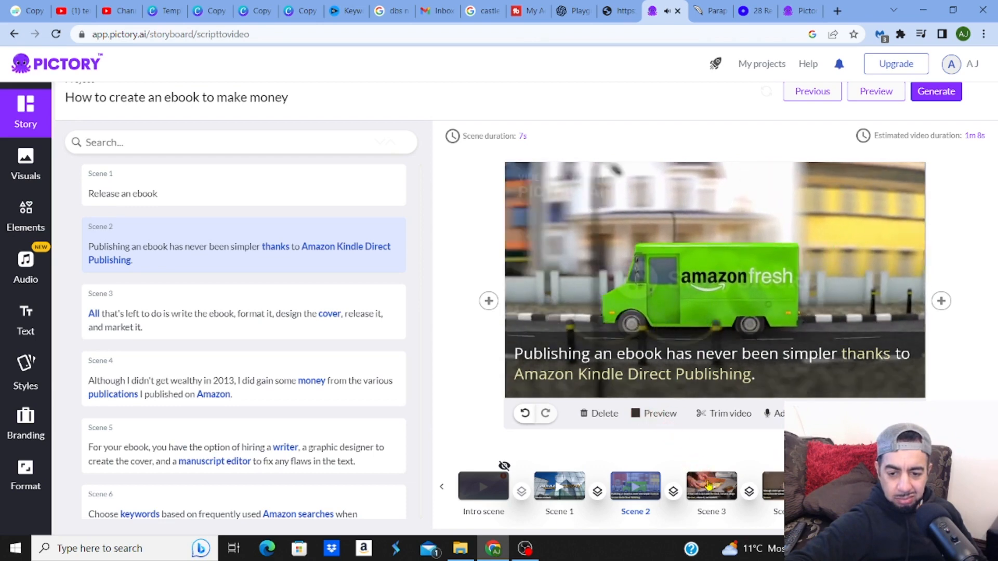
- Preview Scene 3 and Scene 4 of the ebook video in the storyboard
click(709, 485)
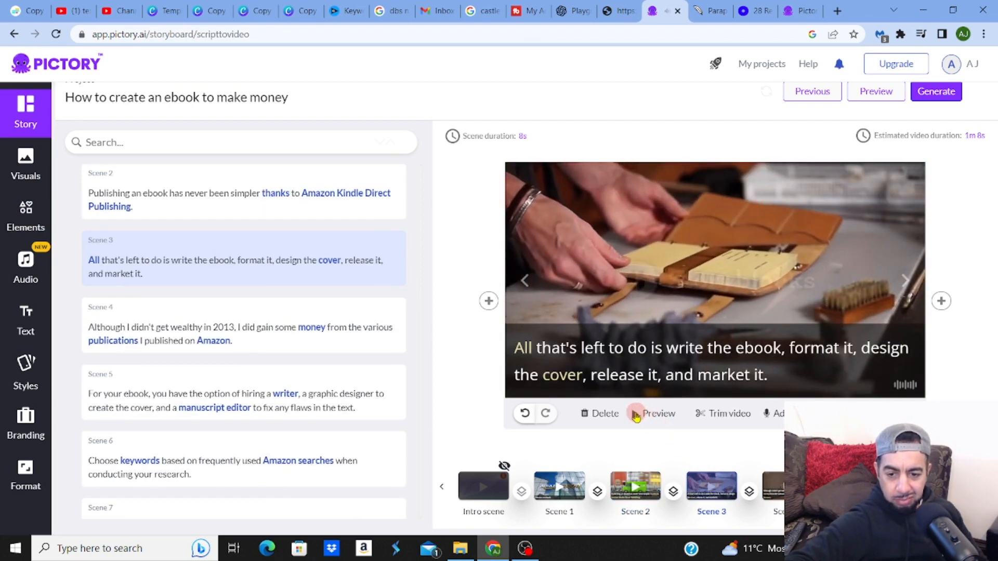
click(635, 416)
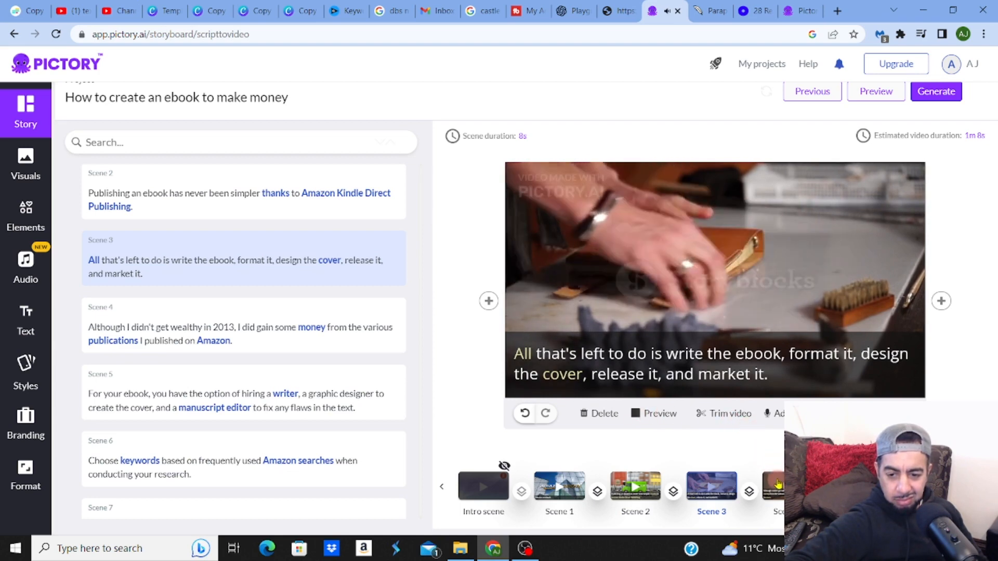
click(778, 486)
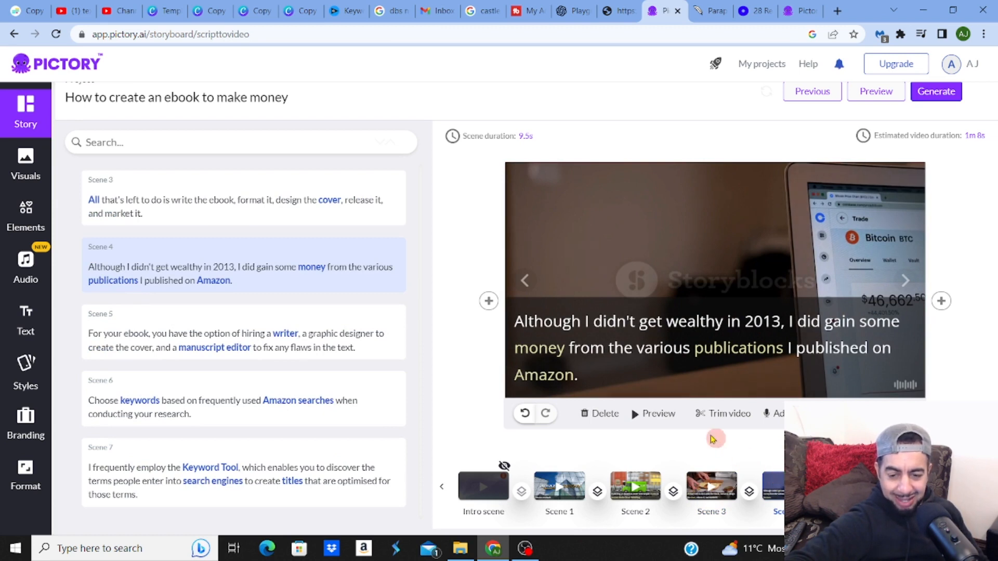
click(633, 415)
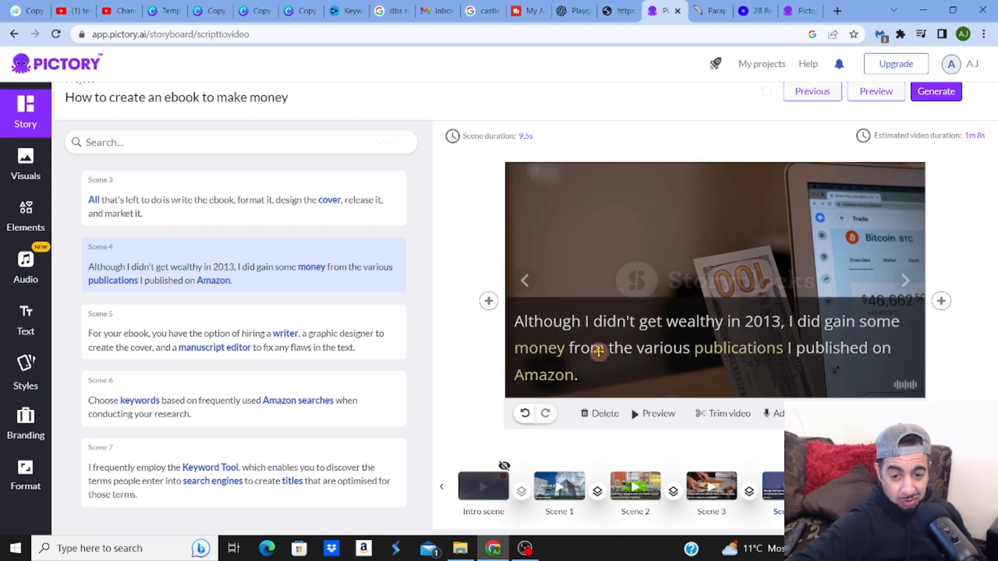
- Set the Scene 4 caption's font size to 26 and apply that style to all scenes
click(599, 351)
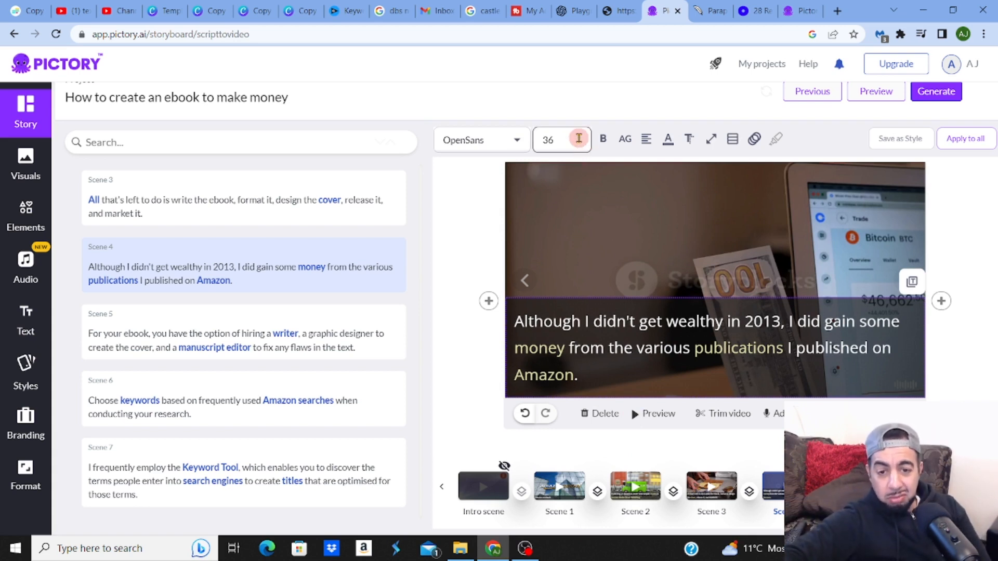
click(577, 139)
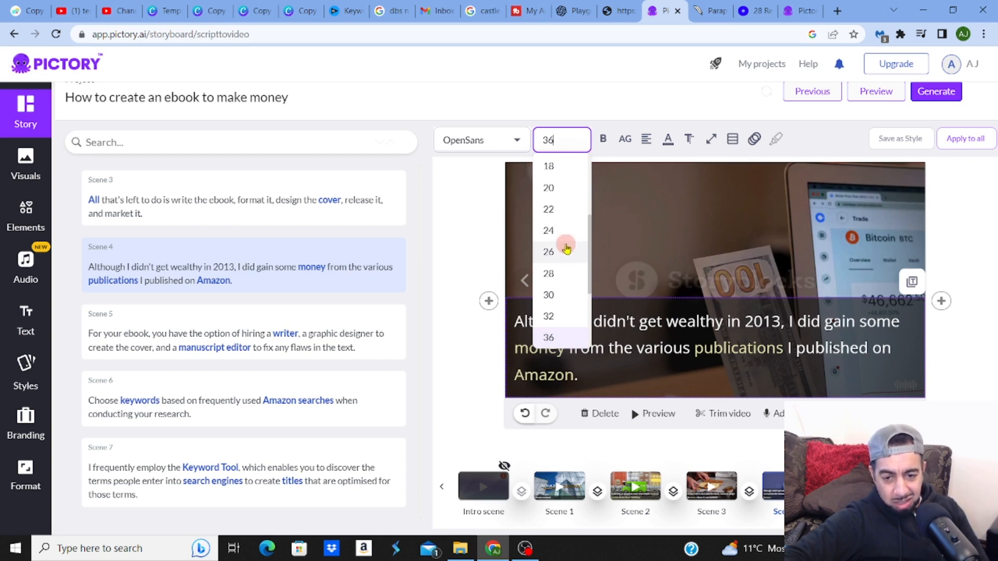
click(568, 248)
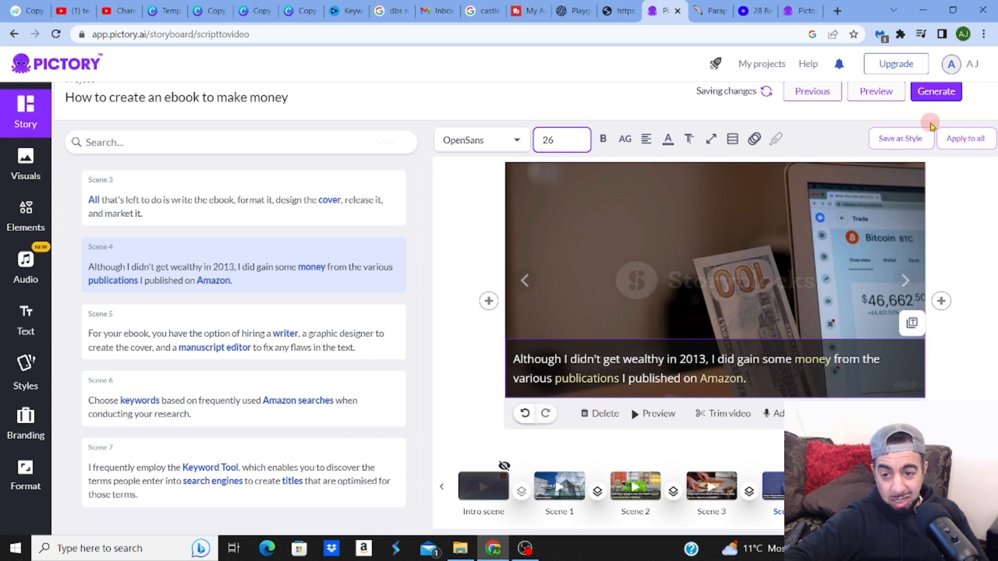
click(955, 143)
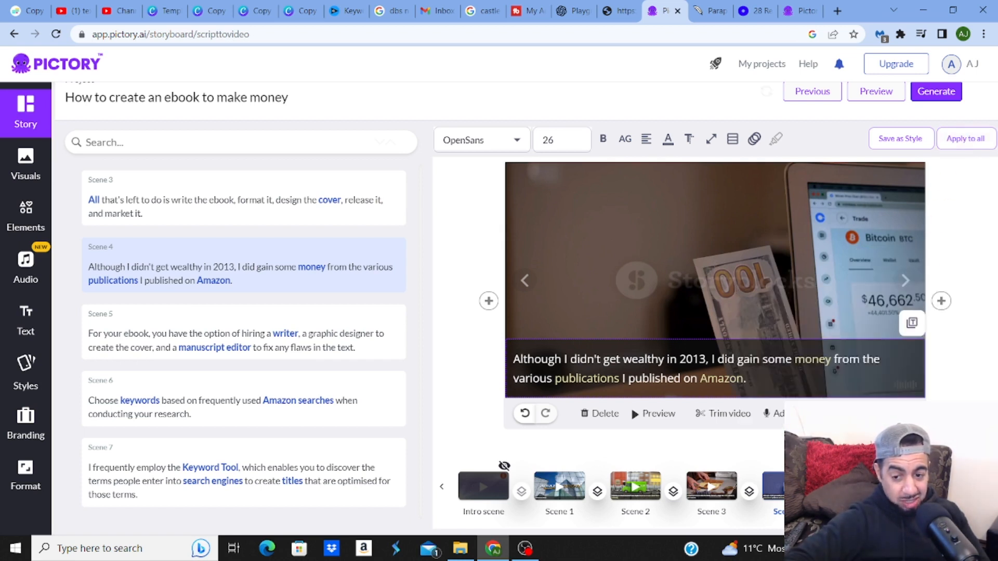
- Preview Scene 5 to check how its caption plays over the footage
click(863, 486)
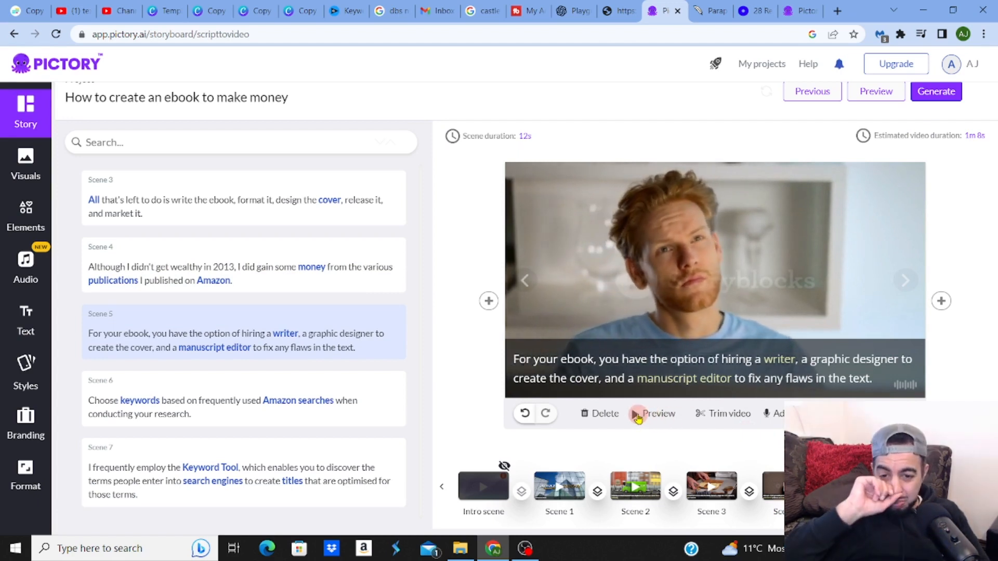
click(636, 415)
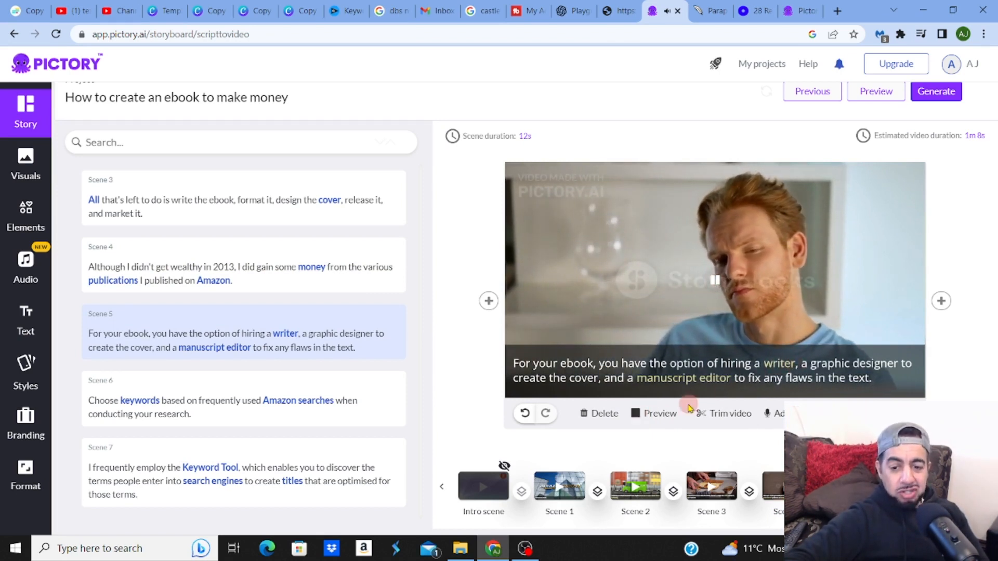
click(645, 414)
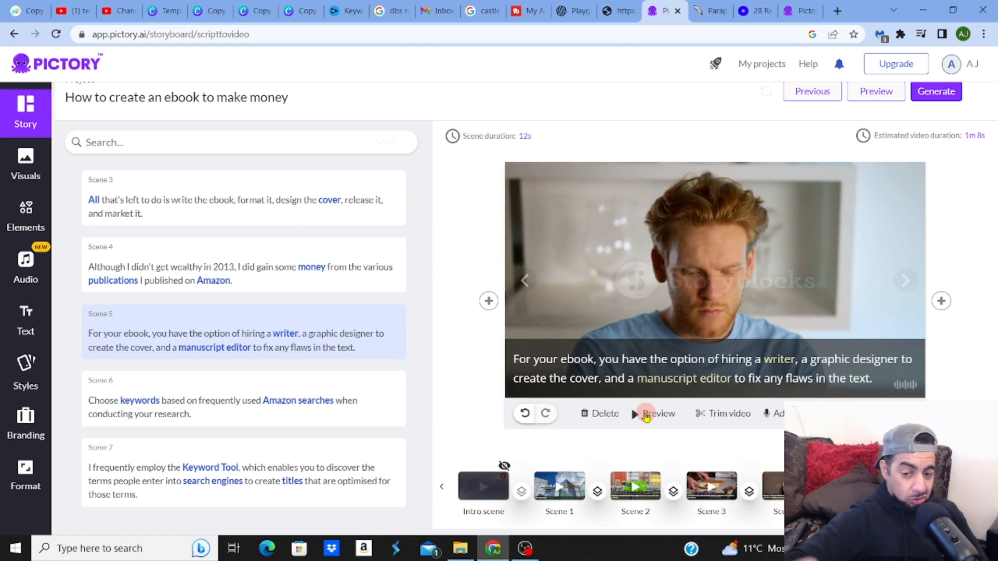
- Browse the AI voice-over tracks and listen to the Hazel (English UK) and Aiden (English US) samples
mouse_move(769, 424)
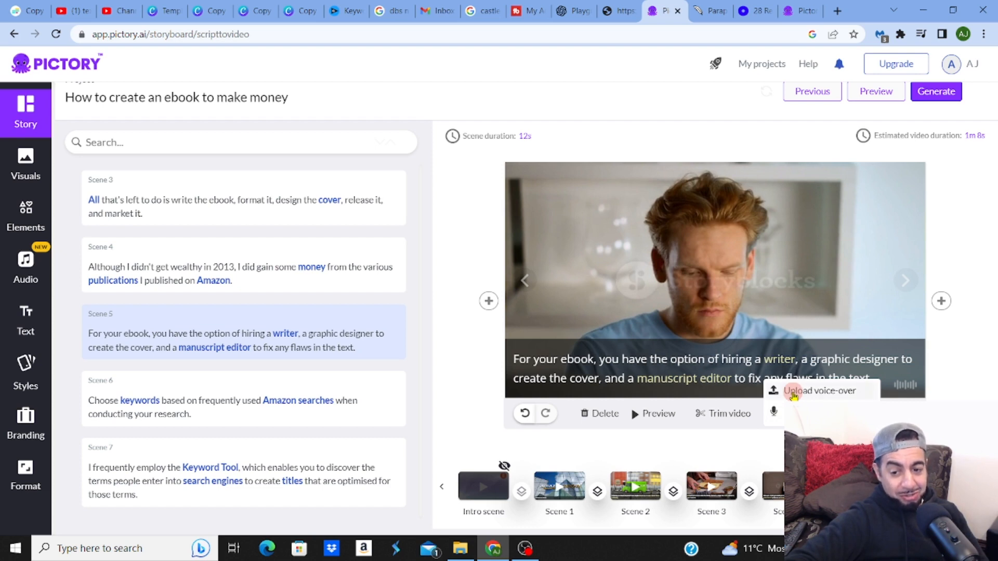
click(793, 392)
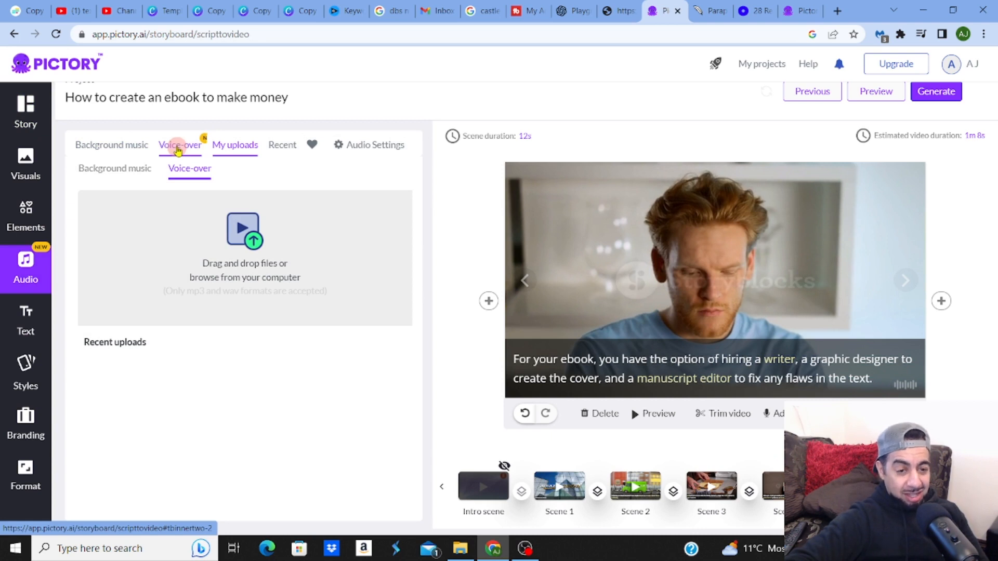
click(179, 148)
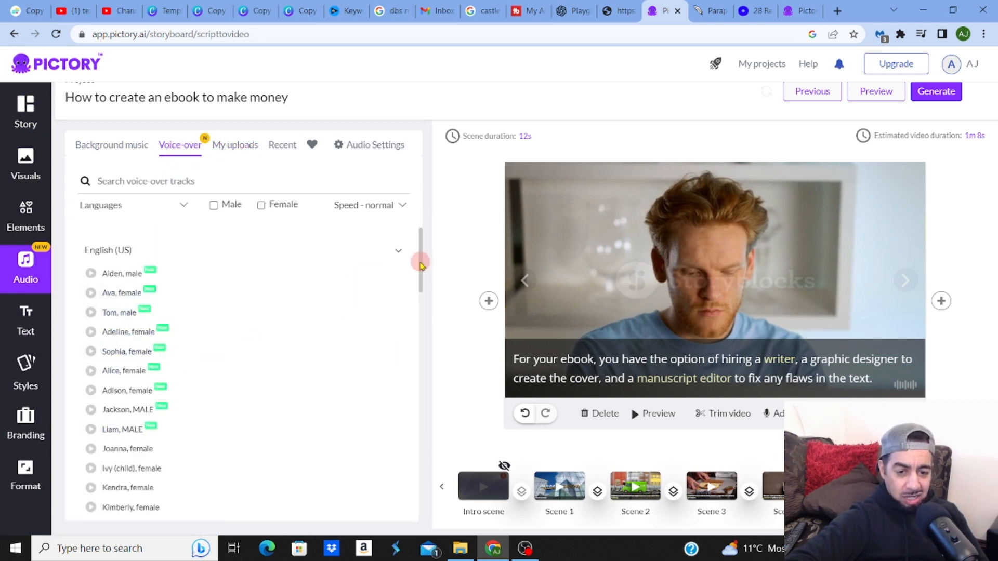
drag(420, 265, 419, 373)
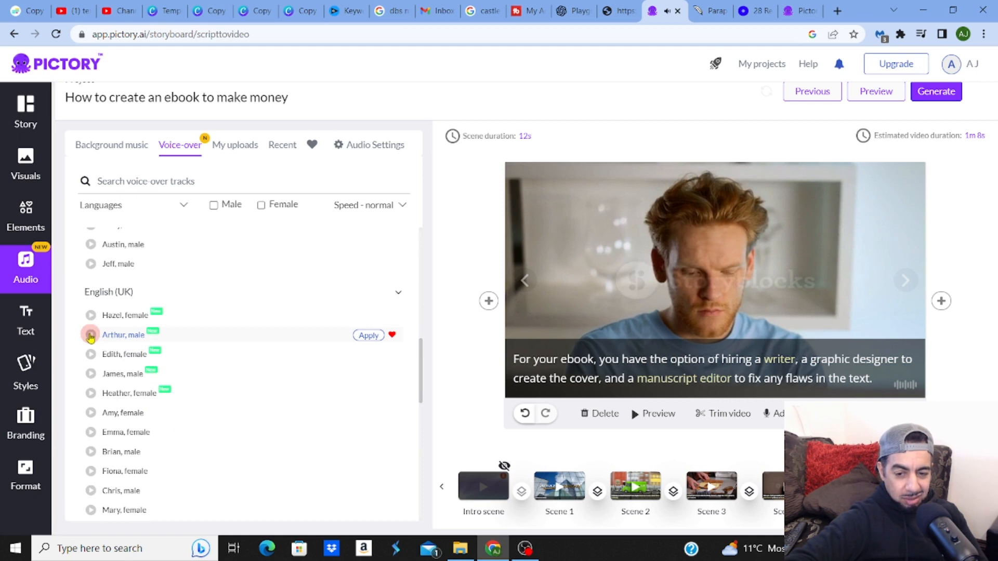
click(90, 318)
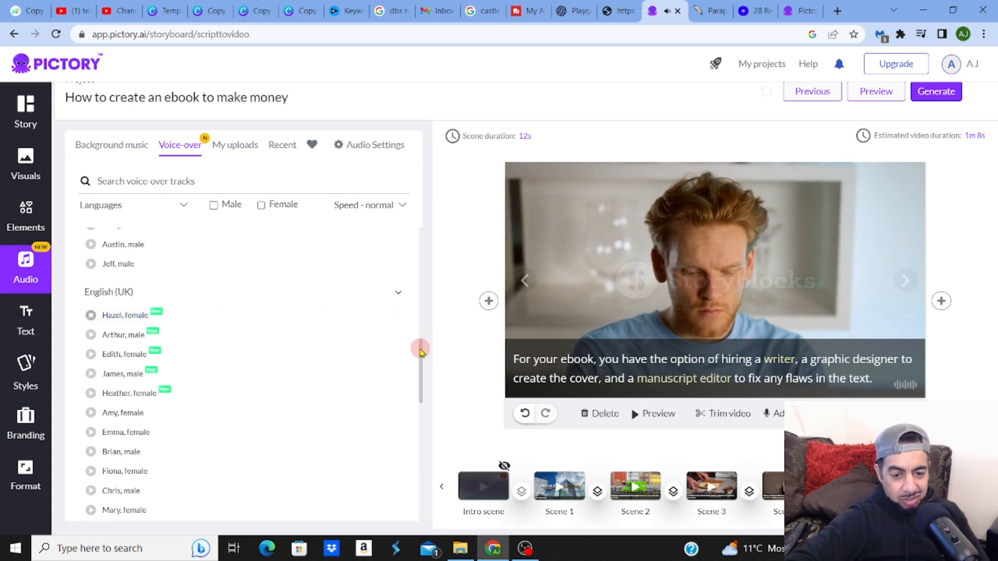
drag(420, 352, 413, 248)
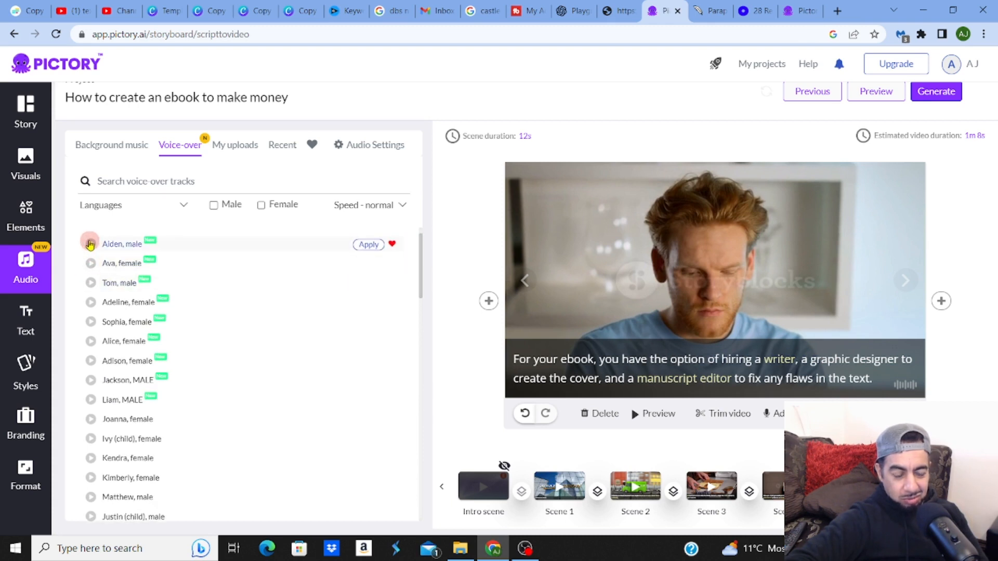
click(90, 244)
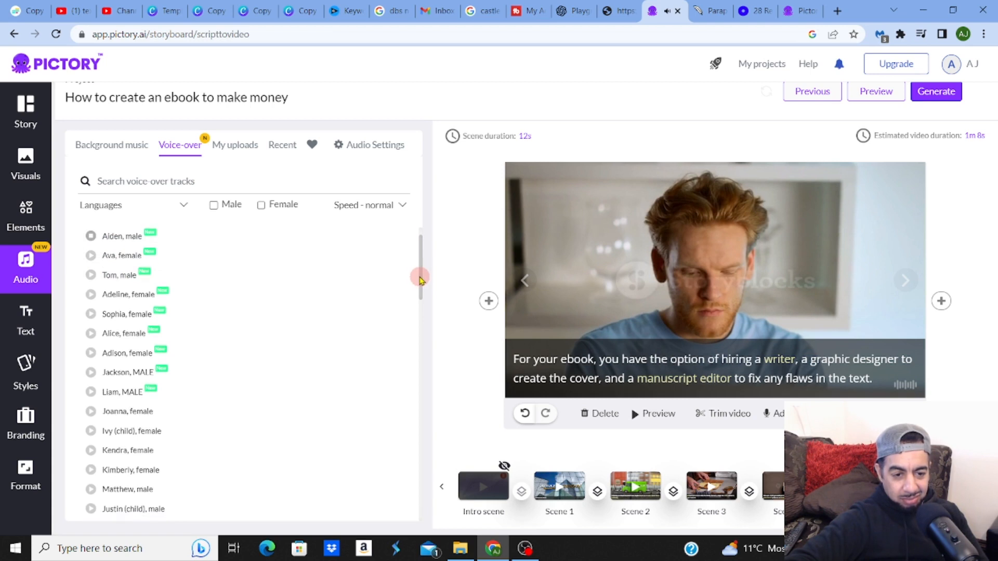
- Apply the English (UK) female voice Hazel as the video's voice-over
drag(419, 277, 422, 381)
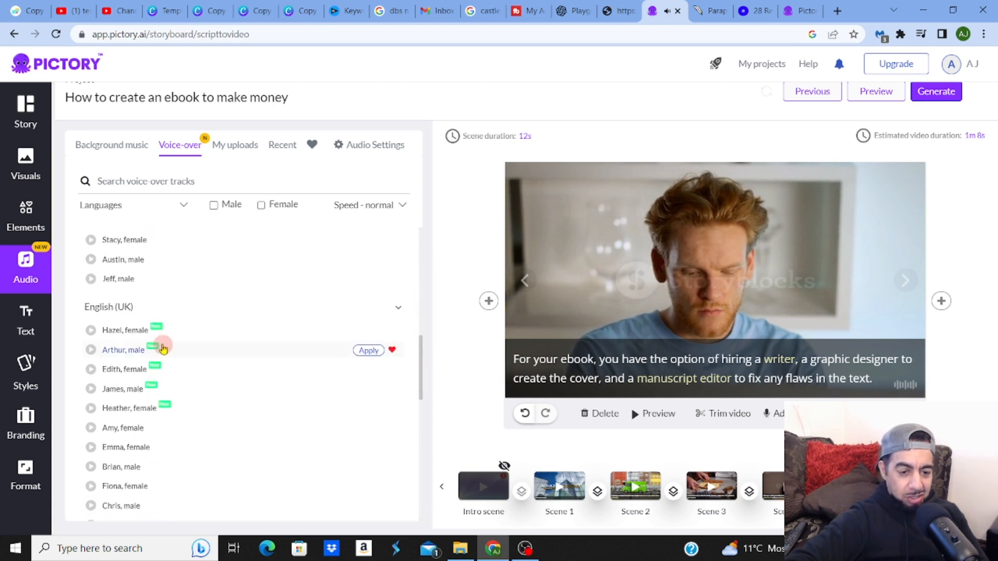
click(91, 332)
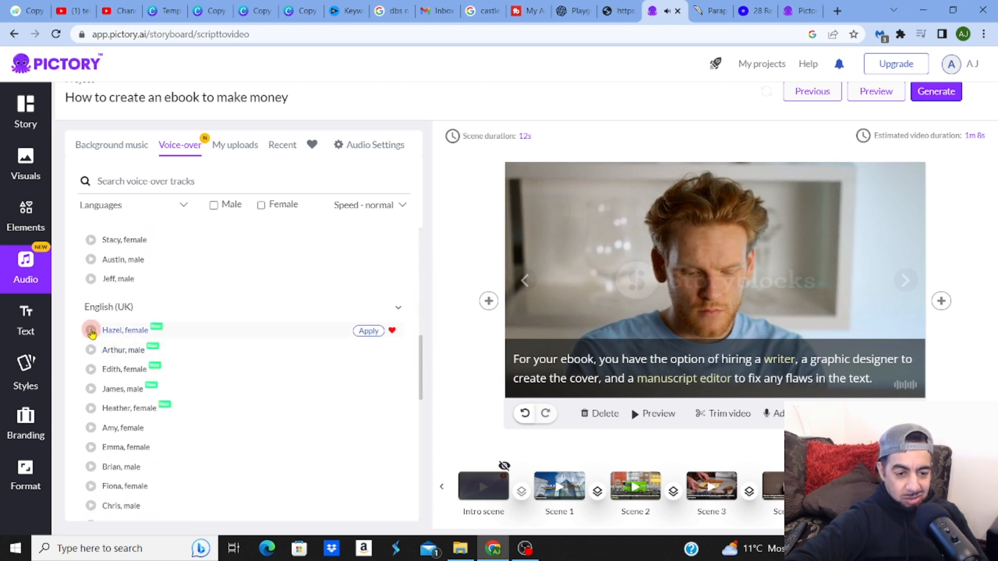
click(359, 332)
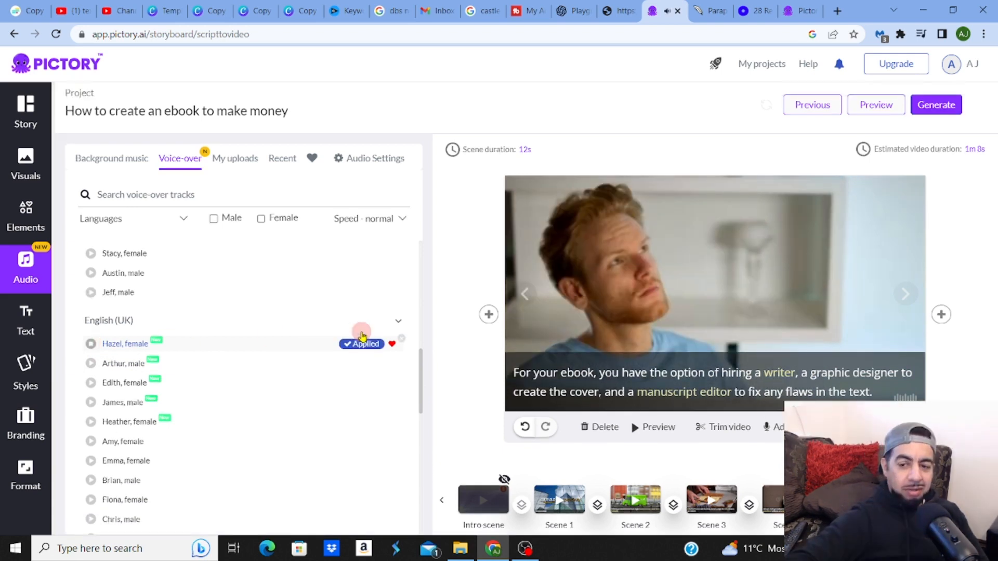
- Preview the whole video with its voice-over and switch to the Etsy digital products thumbnail design in Canva
click(877, 107)
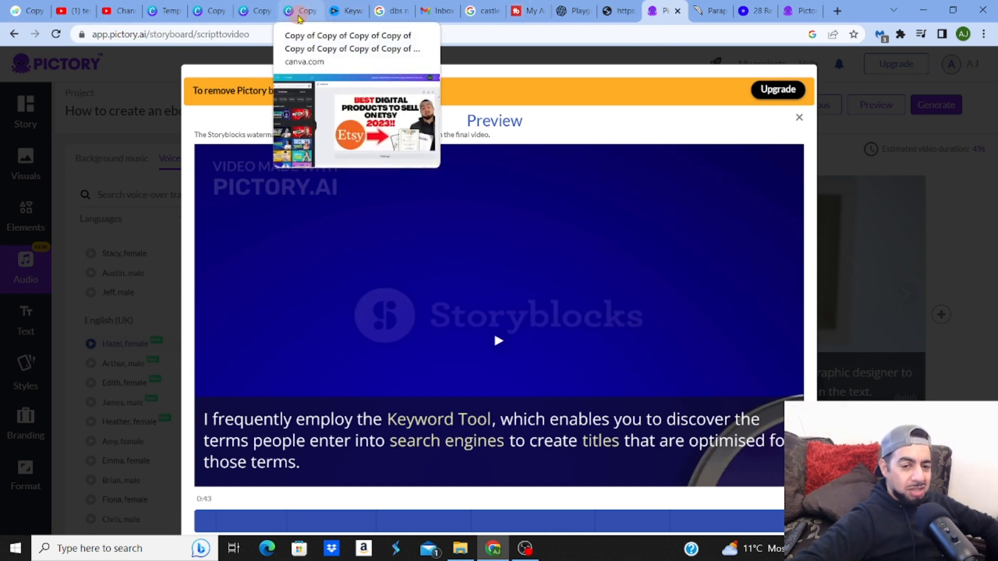
click(300, 15)
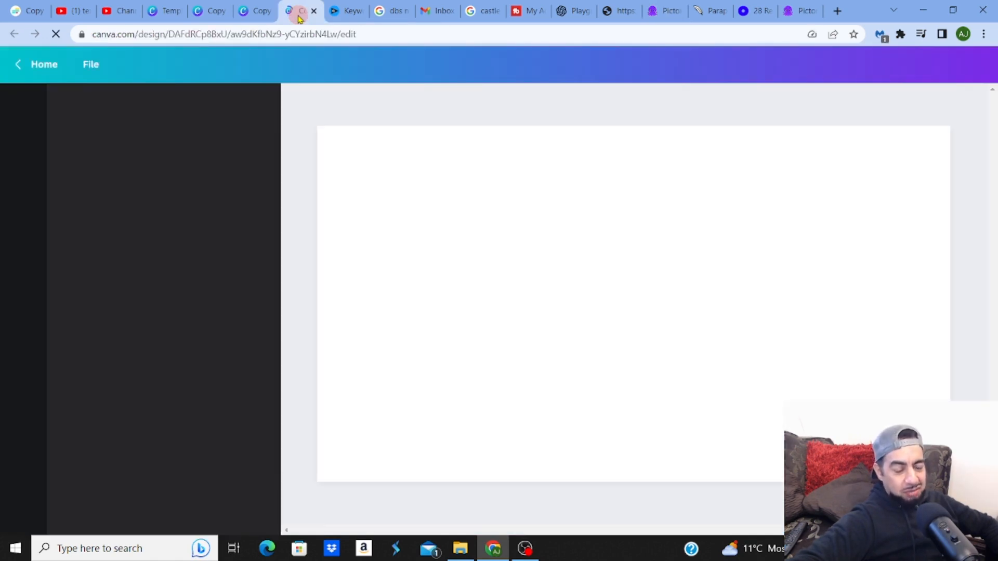
click(665, 15)
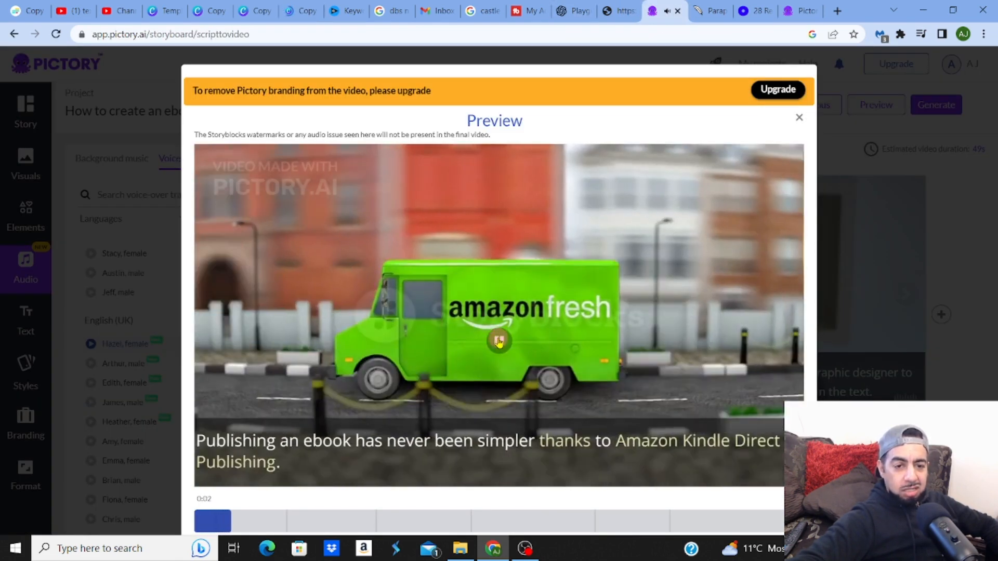
click(299, 11)
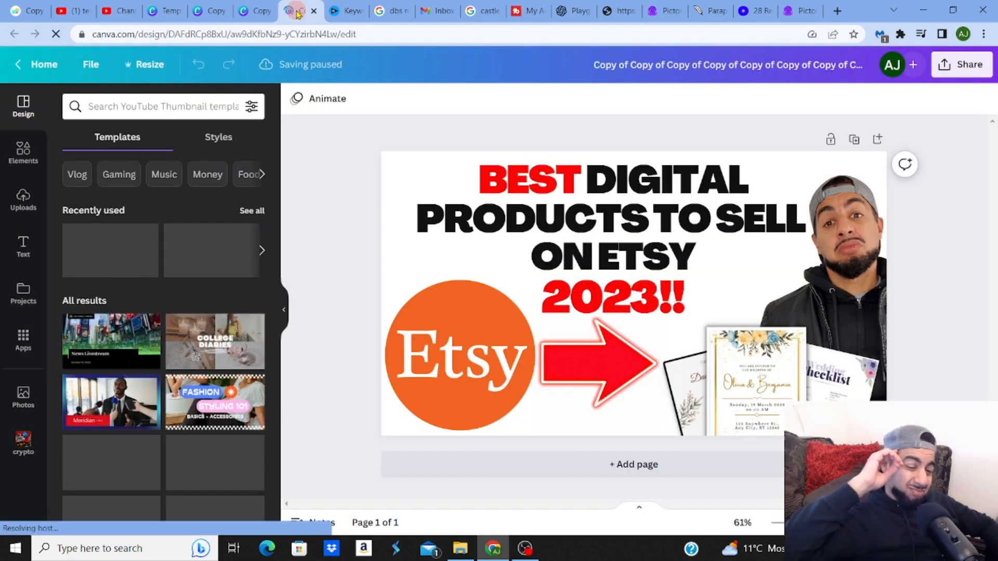